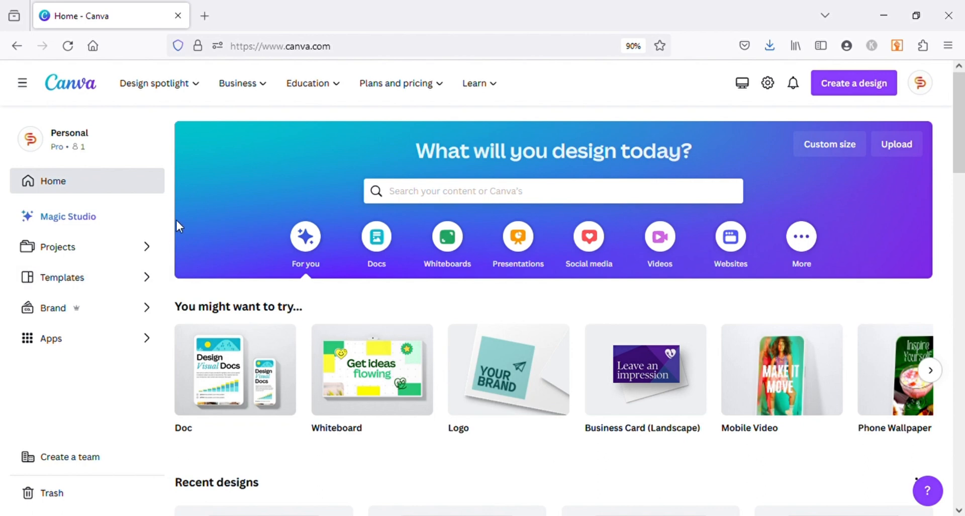
Step: Open Magic Studio and examine the AI tools it offers for design, writing, media generation and photo editing
{"action": "left_click", "coordinate": [69, 221]}
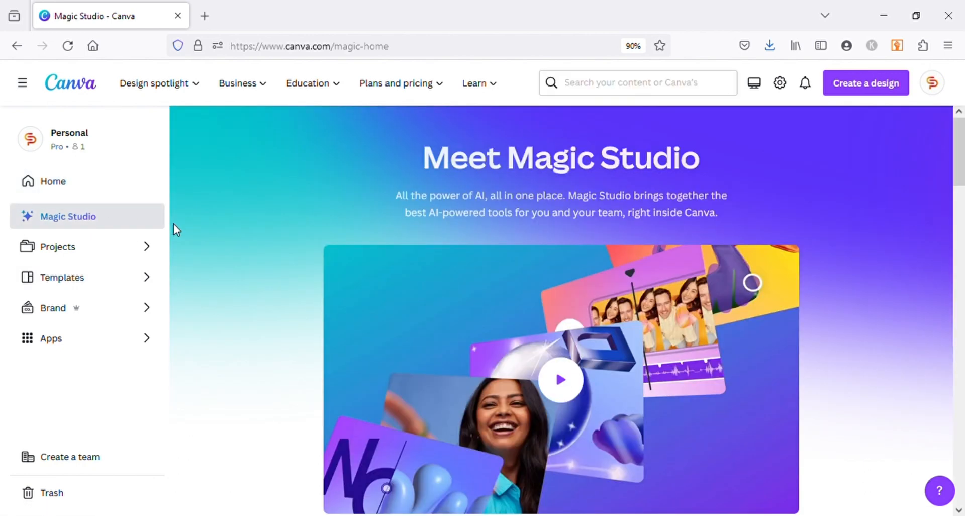
{"action": "scroll", "coordinate": [174, 229], "scroll_direction": "down", "scroll_amount": 5}
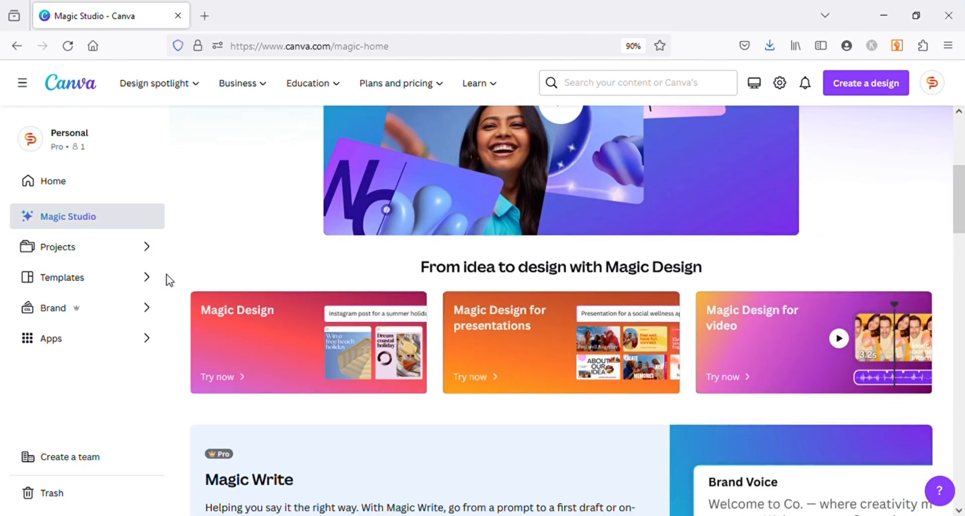
{"action": "scroll", "coordinate": [170, 280], "scroll_direction": "down", "scroll_amount": 7}
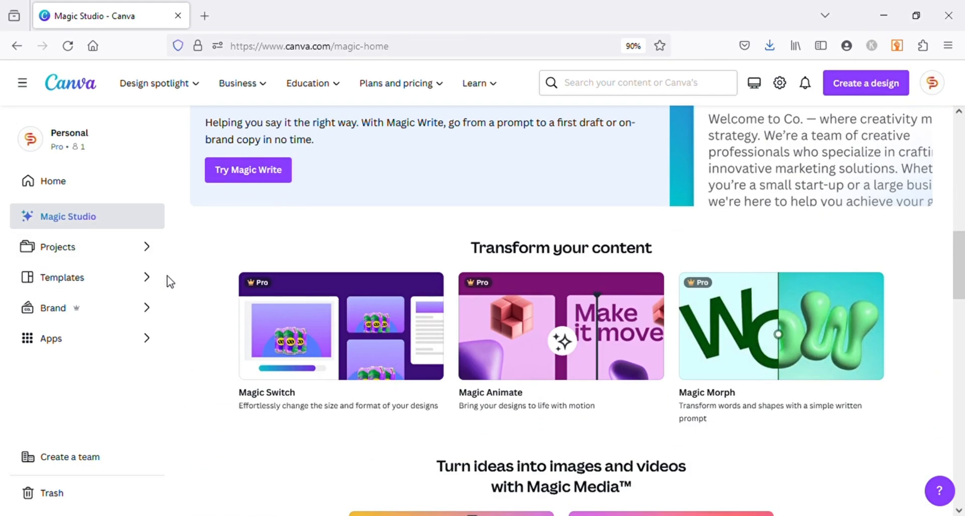
{"action": "scroll", "coordinate": [171, 282], "scroll_direction": "down", "scroll_amount": 7}
{"action": "scroll", "coordinate": [171, 281], "scroll_direction": "up", "scroll_amount": 2}
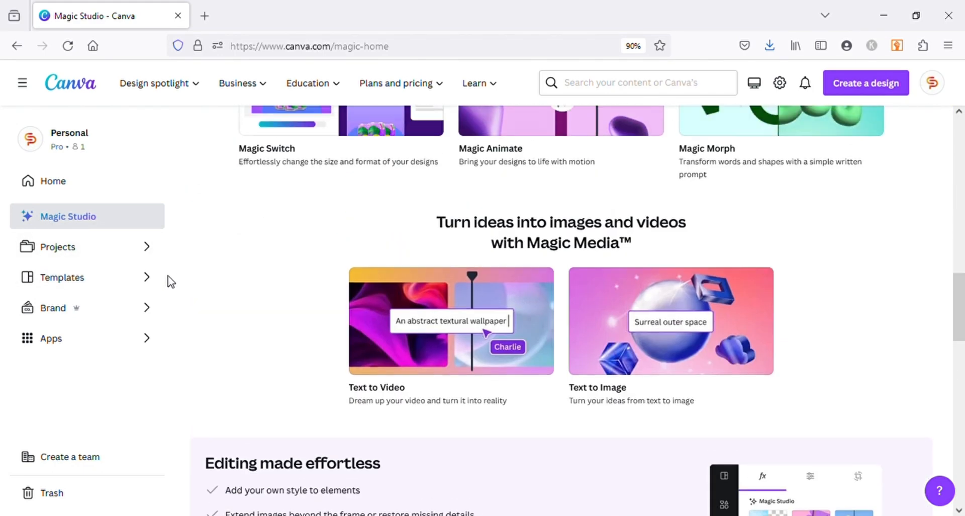
{"action": "scroll", "coordinate": [169, 281], "scroll_direction": "up", "scroll_amount": 5}
{"action": "scroll", "coordinate": [169, 280], "scroll_direction": "down", "scroll_amount": 5}
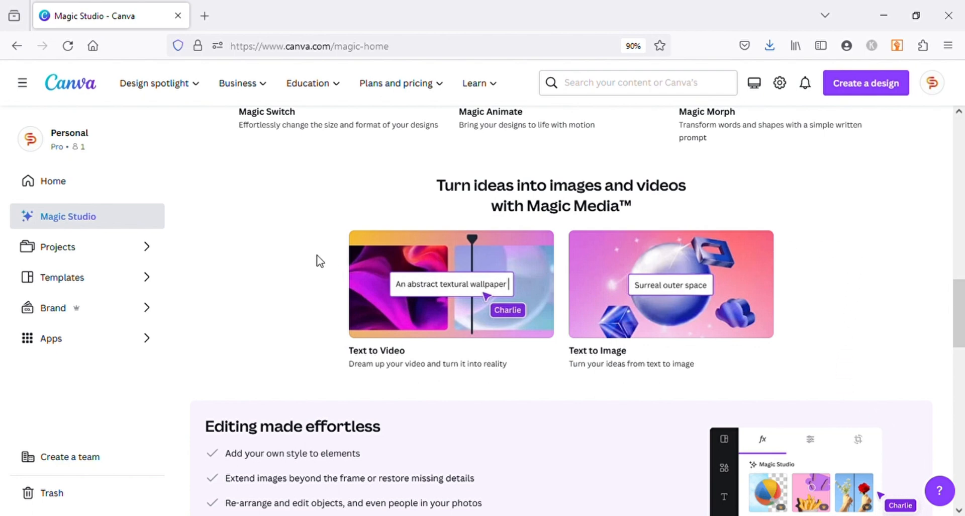
{"action": "scroll", "coordinate": [317, 260], "scroll_direction": "down", "scroll_amount": 6}
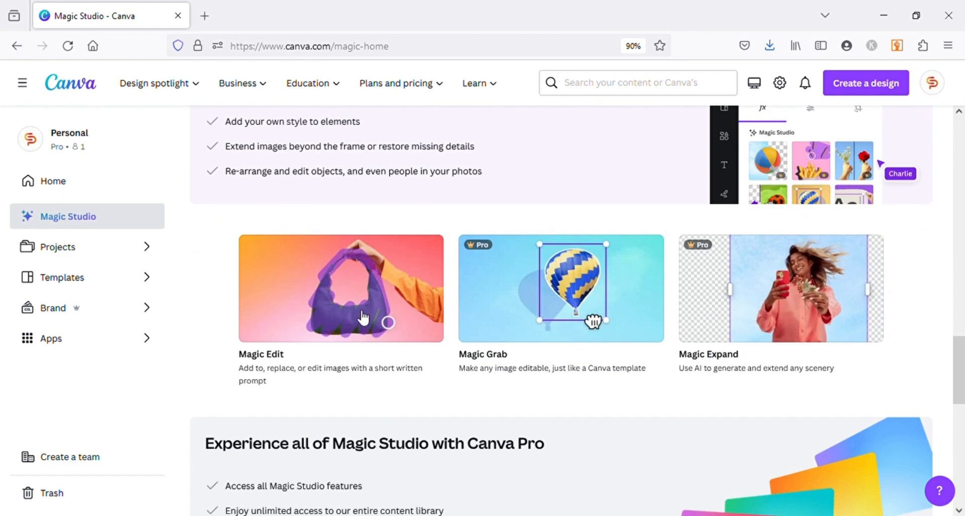
{"action": "scroll", "coordinate": [343, 305], "scroll_direction": "down", "scroll_amount": 5}
{"action": "scroll", "coordinate": [343, 305], "scroll_direction": "up", "scroll_amount": 20}
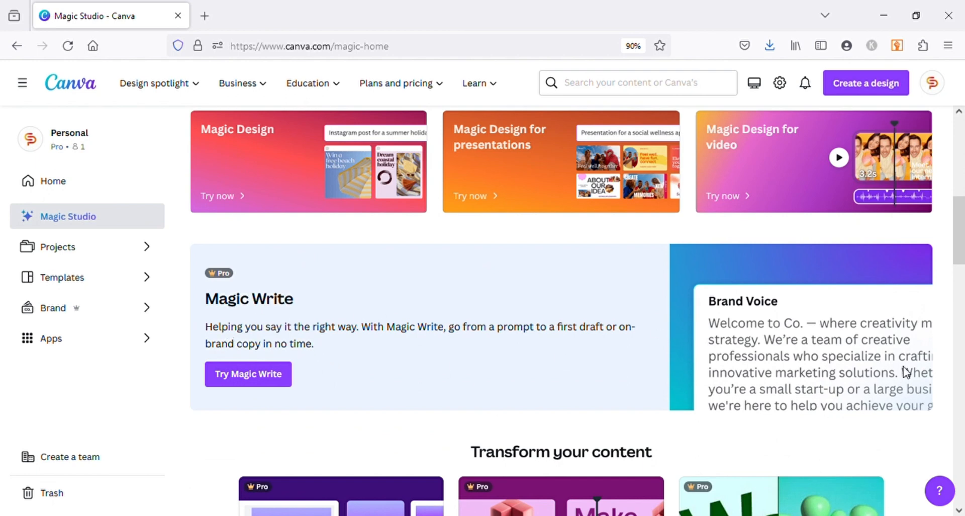
Step: Create a new design using the Document (A4 Portrait) format
{"action": "left_click", "coordinate": [867, 98]}
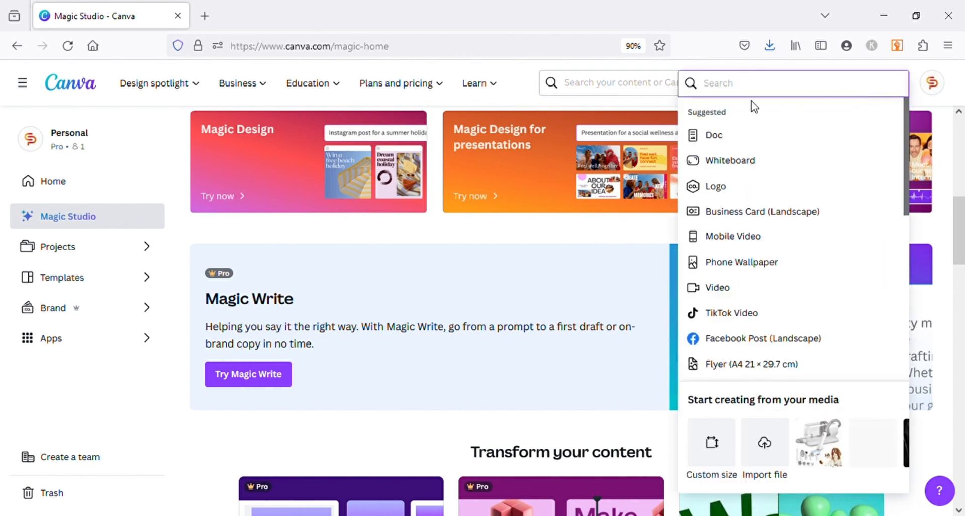
{"action": "type", "text": "a4"}
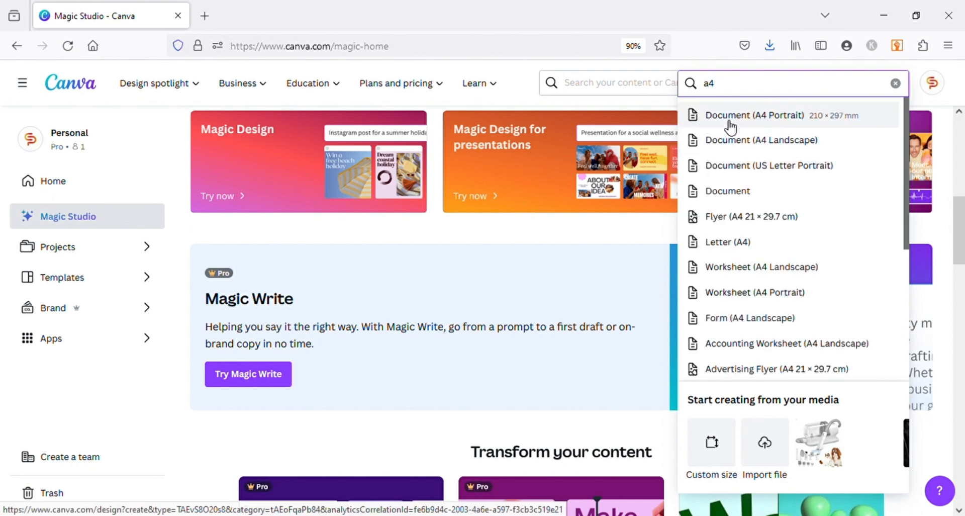
{"action": "left_click", "coordinate": [775, 113]}
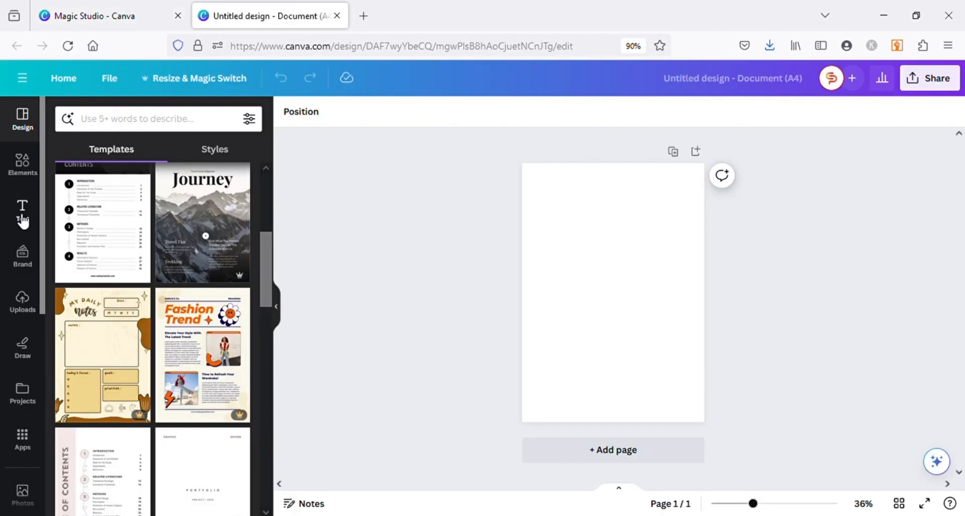
Step: Add a text box near the top of the page reading "foods to avoid during weight loss"
{"action": "left_click", "coordinate": [22, 216]}
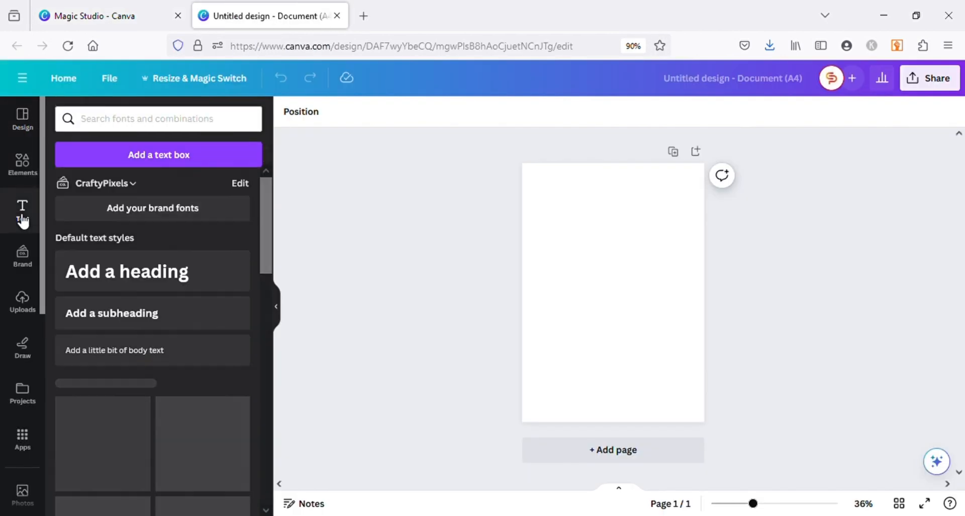
{"action": "left_click", "coordinate": [220, 165]}
{"action": "left_click_drag", "start_coordinate": [580, 289], "coordinate": [511, 243]}
{"action": "left_click_drag", "start_coordinate": [629, 295], "coordinate": [638, 207]}
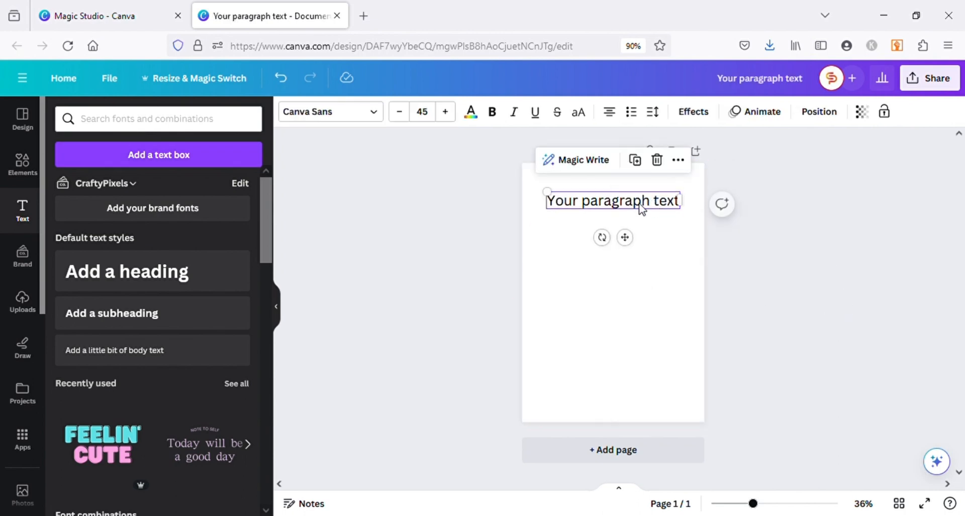
{"action": "double_click", "coordinate": [637, 201]}
{"action": "type", "text": "foods to avoid"}
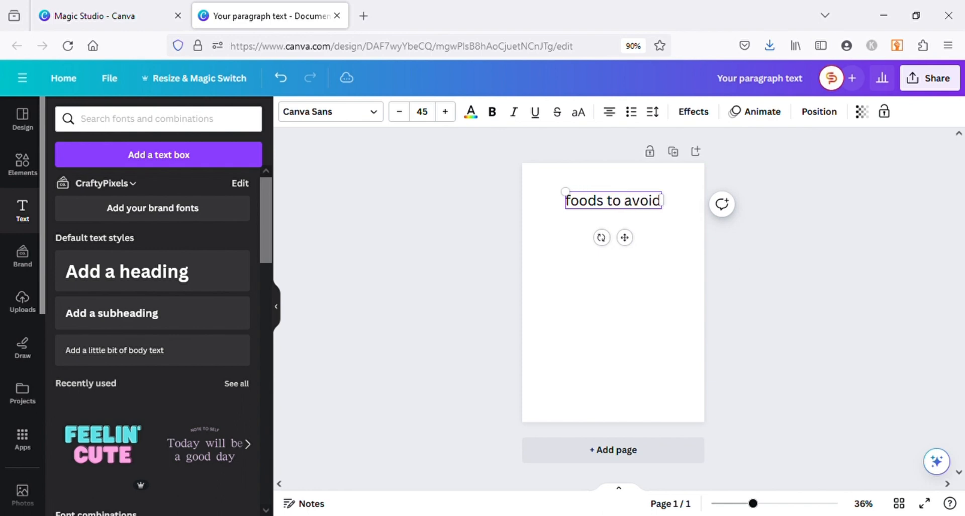
{"action": "type", "text": " during weight loss"}
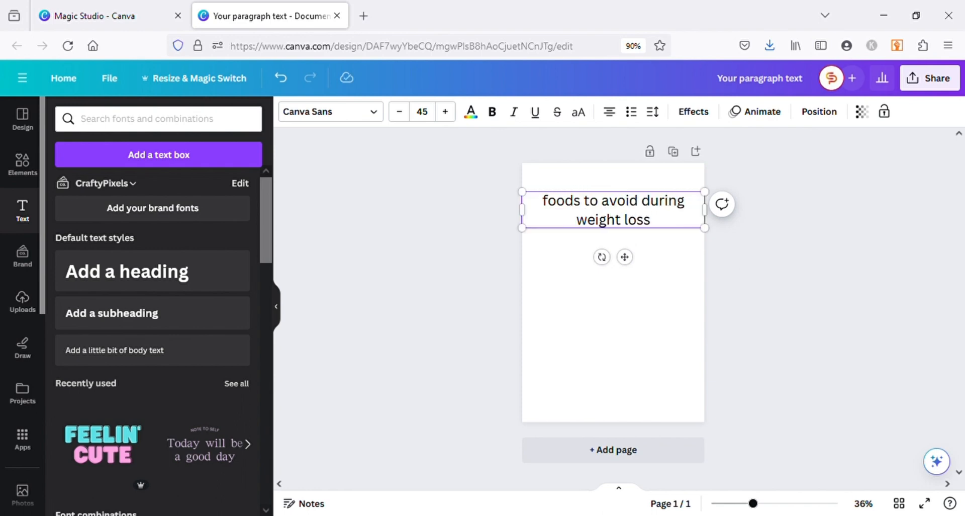
{"action": "left_click", "coordinate": [694, 331]}
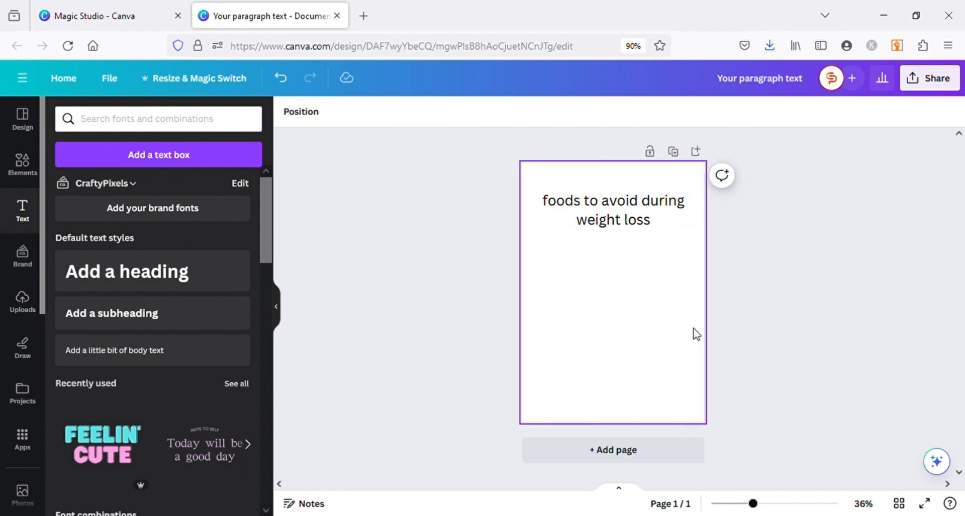
Step: Shrink the heading text to size 37.6 and move it closer to the page's upper edge
{"action": "left_click", "coordinate": [610, 221]}
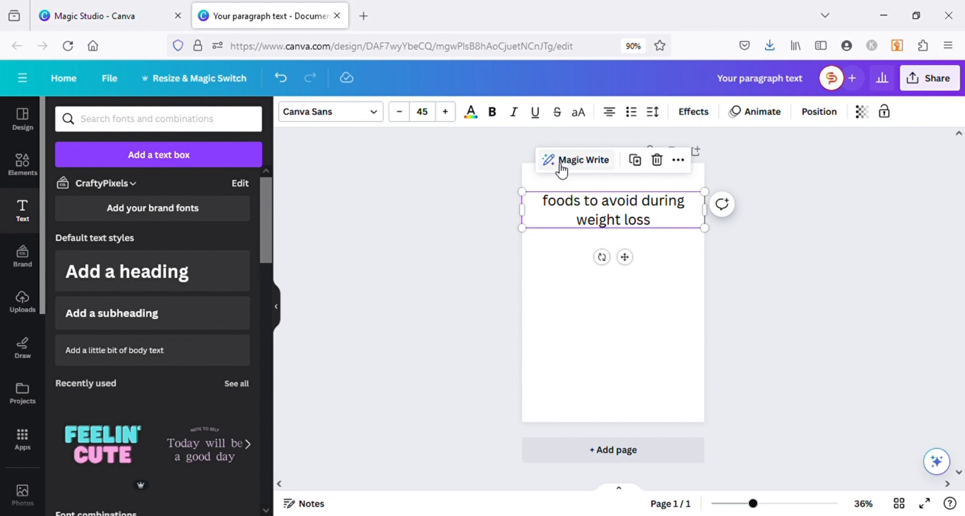
{"action": "left_click_drag", "start_coordinate": [605, 221], "coordinate": [607, 206]}
{"action": "left_click_drag", "start_coordinate": [705, 213], "coordinate": [675, 207]}
{"action": "left_click_drag", "start_coordinate": [615, 206], "coordinate": [628, 203]}
Step: Misspell the heading's last word as "los" and correct it with Magic Write's Fix spelling
{"action": "left_click", "coordinate": [579, 245]}
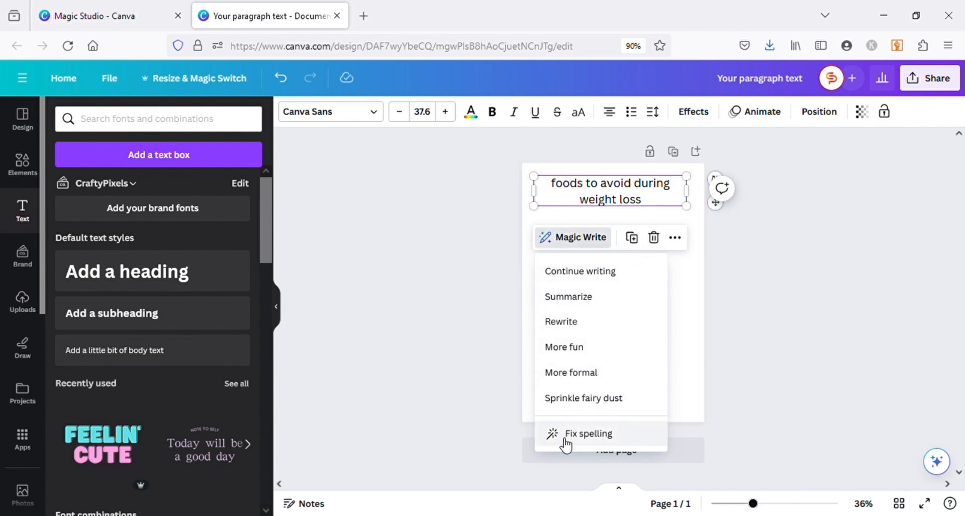
{"action": "double_click", "coordinate": [615, 200]}
{"action": "left_click", "coordinate": [631, 204]}
{"action": "key", "text": "BackSpace"}
{"action": "left_click", "coordinate": [640, 250]}
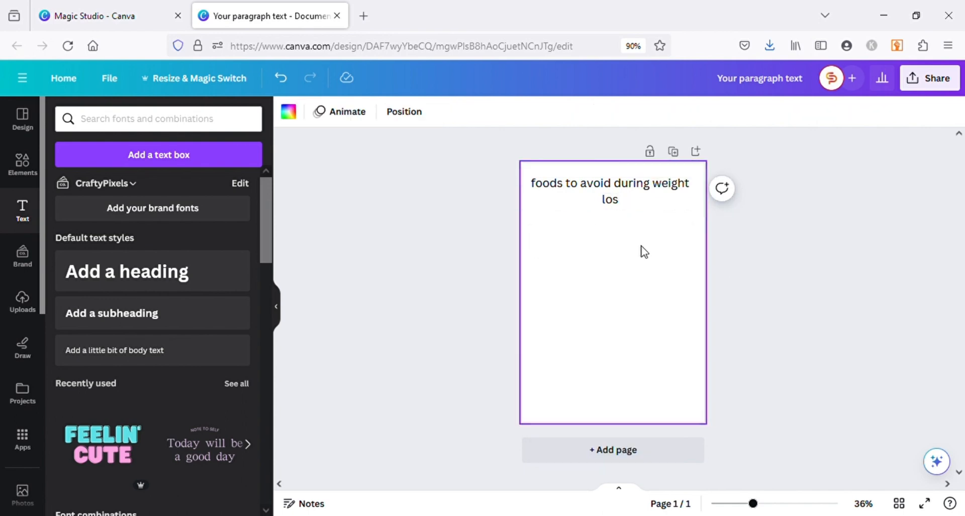
{"action": "left_click", "coordinate": [611, 197]}
{"action": "left_click", "coordinate": [584, 246]}
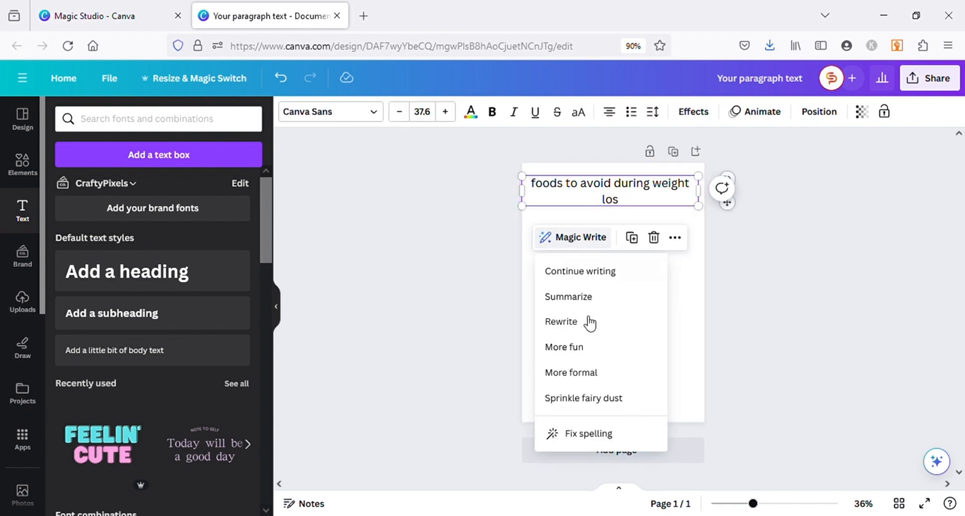
{"action": "left_click", "coordinate": [584, 436]}
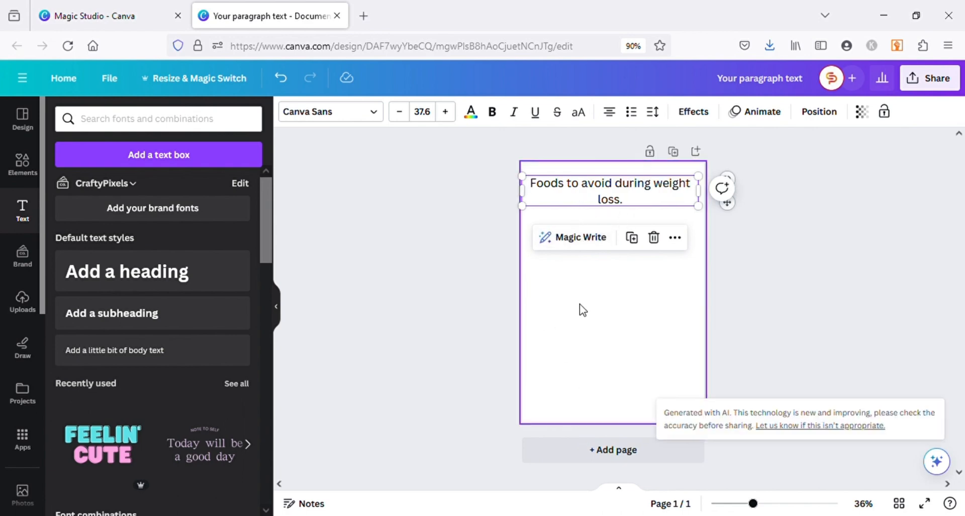
Step: Generate body text from the heading with Magic Write's Continue writing and fit it below the heading at font size 15.5
{"action": "left_click", "coordinate": [578, 245]}
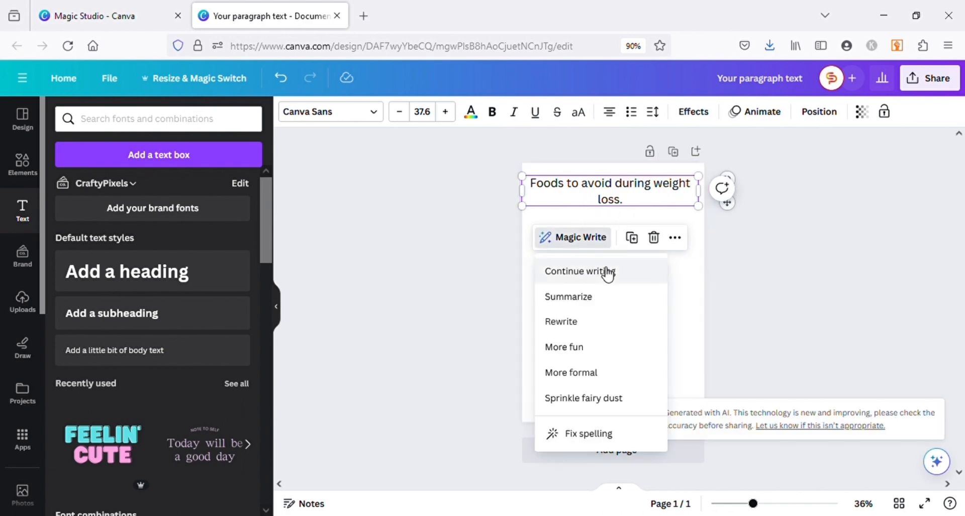
{"action": "left_click", "coordinate": [638, 280]}
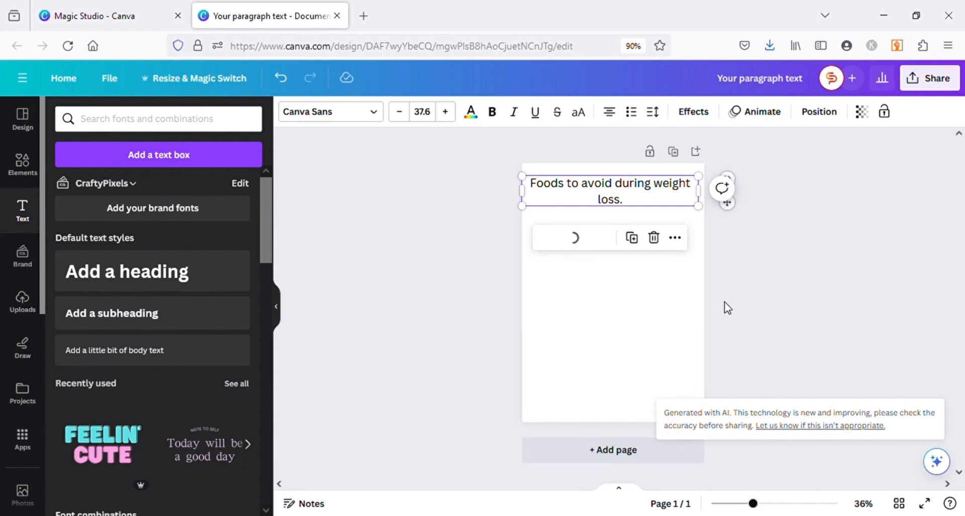
{"action": "left_click_drag", "start_coordinate": [707, 259], "coordinate": [640, 262]}
{"action": "left_click", "coordinate": [581, 274]}
{"action": "mouse_move", "coordinate": [581, 274]}
{"action": "left_mouse_down"}
{"action": "mouse_move", "coordinate": [601, 282]}
{"action": "mouse_move", "coordinate": [593, 285]}
{"action": "left_mouse_up"}
{"action": "left_click_drag", "start_coordinate": [652, 328], "coordinate": [679, 387]}
{"action": "left_click_drag", "start_coordinate": [644, 332], "coordinate": [649, 342]}
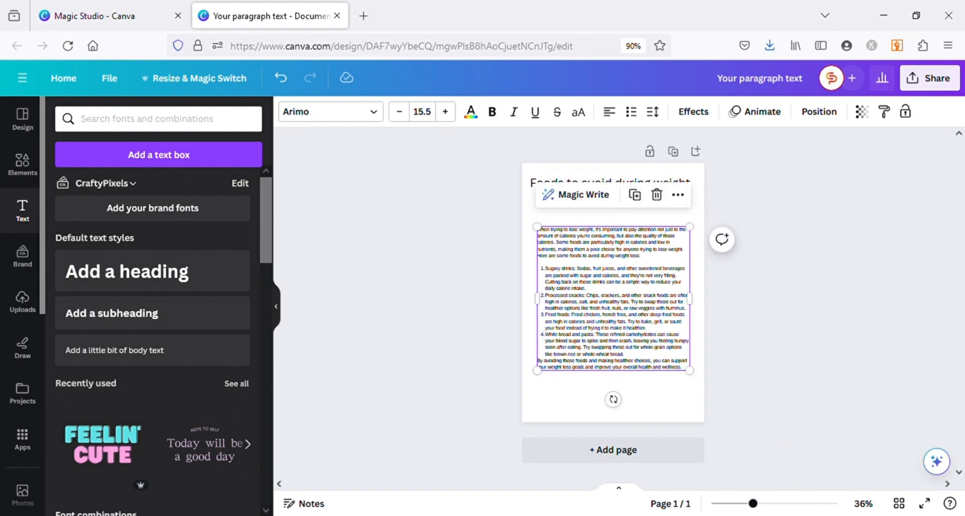
Step: Rewrite the generated body text with Magic Write's Rewrite option
{"action": "left_click_drag", "start_coordinate": [755, 503], "coordinate": [777, 504]}
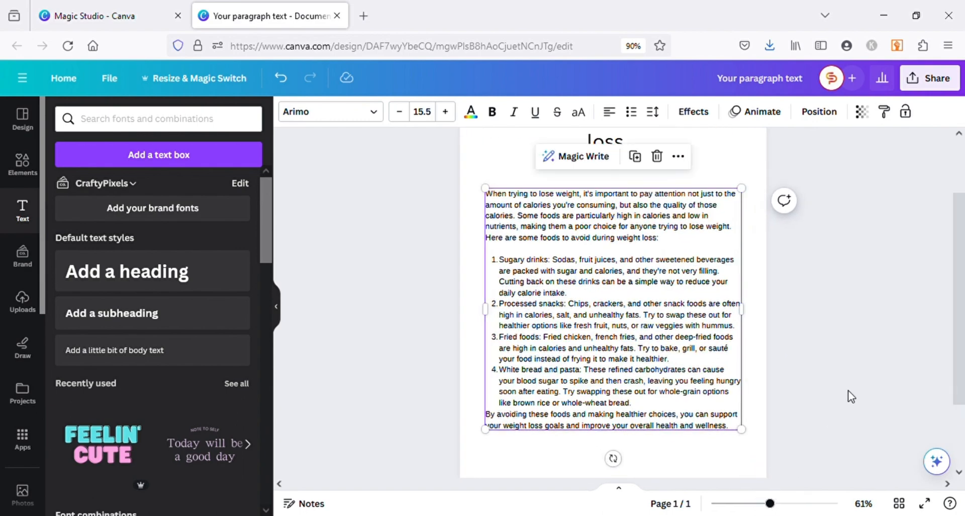
{"action": "left_click", "coordinate": [851, 396]}
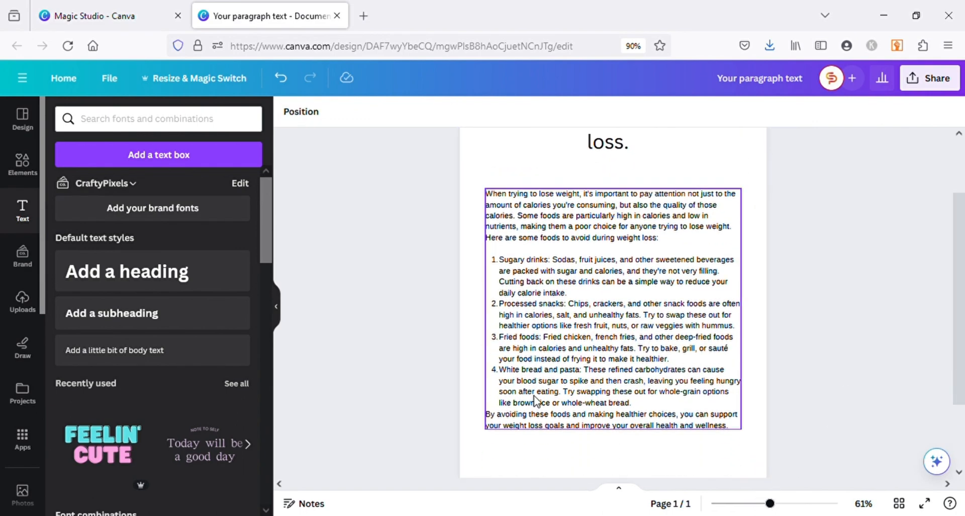
{"action": "scroll", "coordinate": [580, 309], "scroll_direction": "down", "scroll_amount": 2}
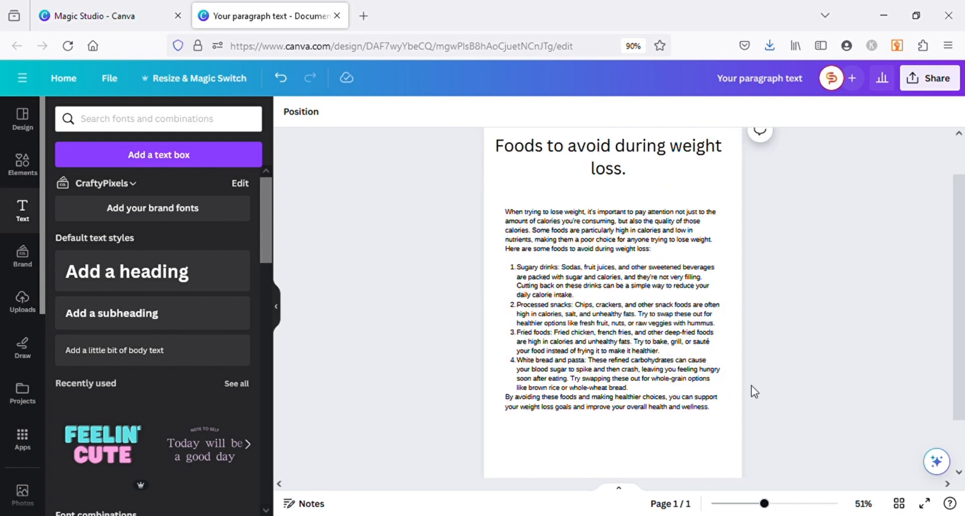
{"action": "left_click", "coordinate": [602, 305]}
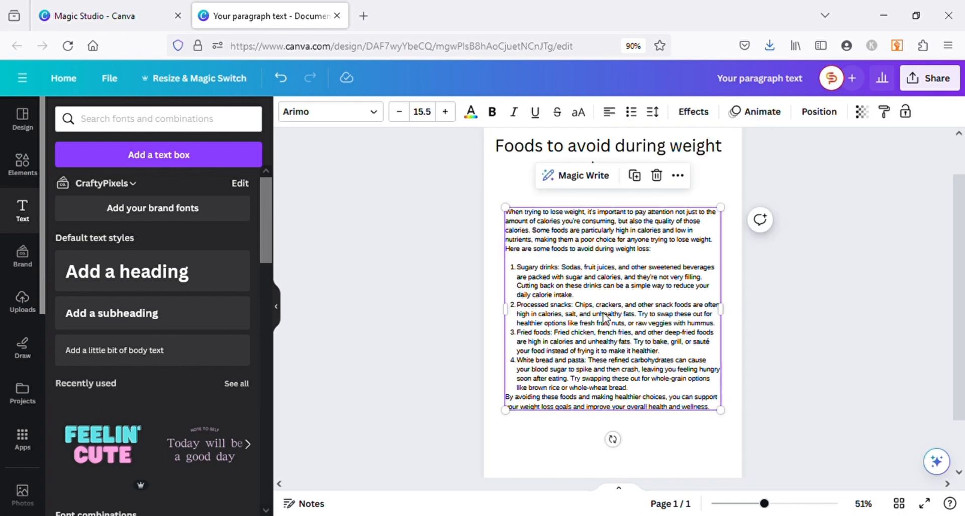
{"action": "left_click", "coordinate": [568, 176]}
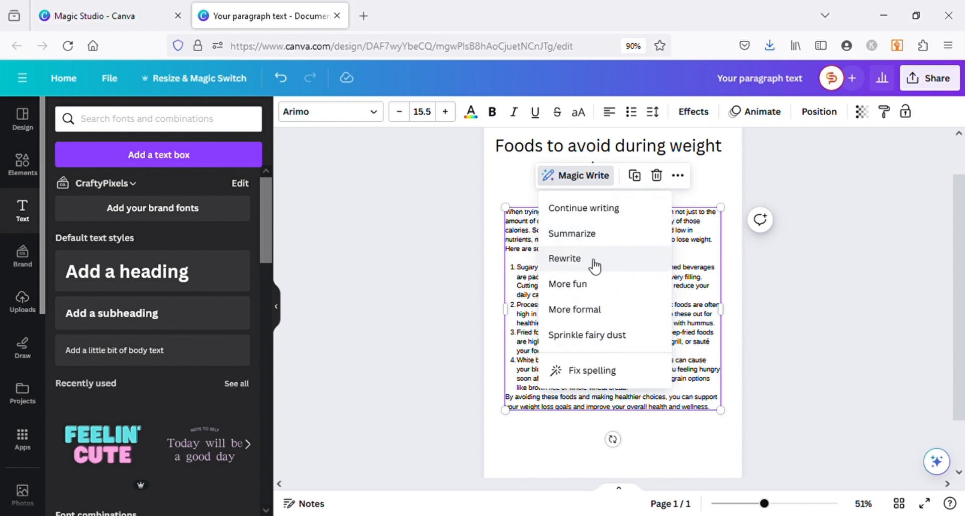
{"action": "left_click", "coordinate": [611, 266]}
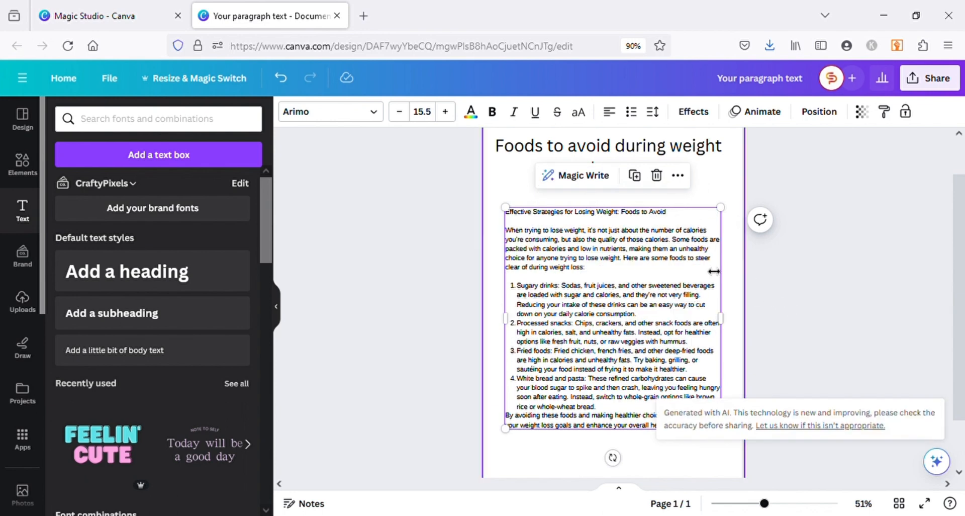
Step: Summarize the body text with Magic Write and restyle the summary with the More fun option
{"action": "left_click", "coordinate": [576, 175]}
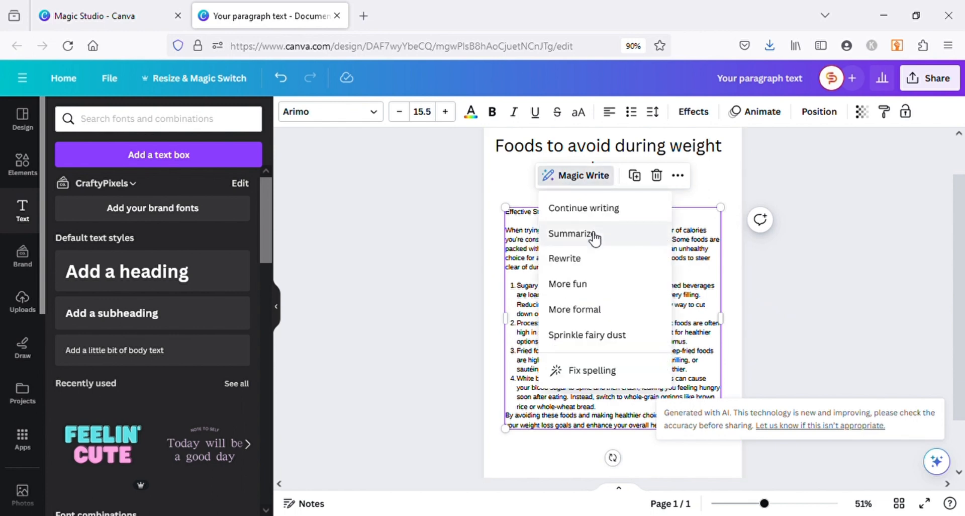
{"action": "left_click", "coordinate": [593, 237]}
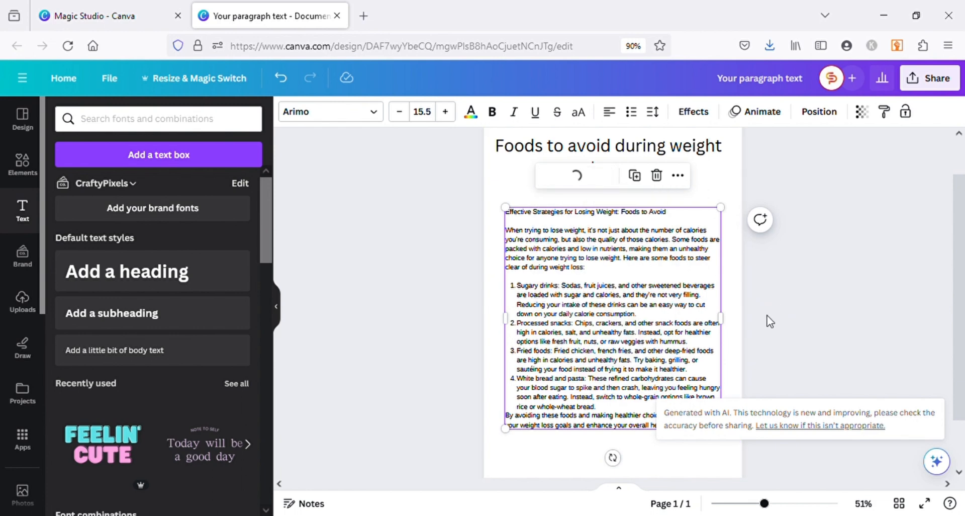
{"action": "left_click", "coordinate": [598, 176]}
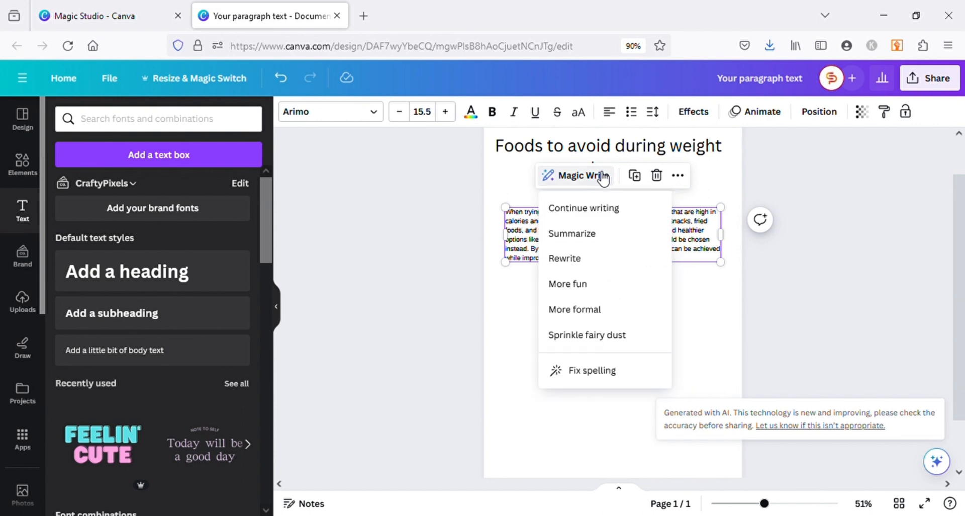
{"action": "left_click", "coordinate": [553, 283]}
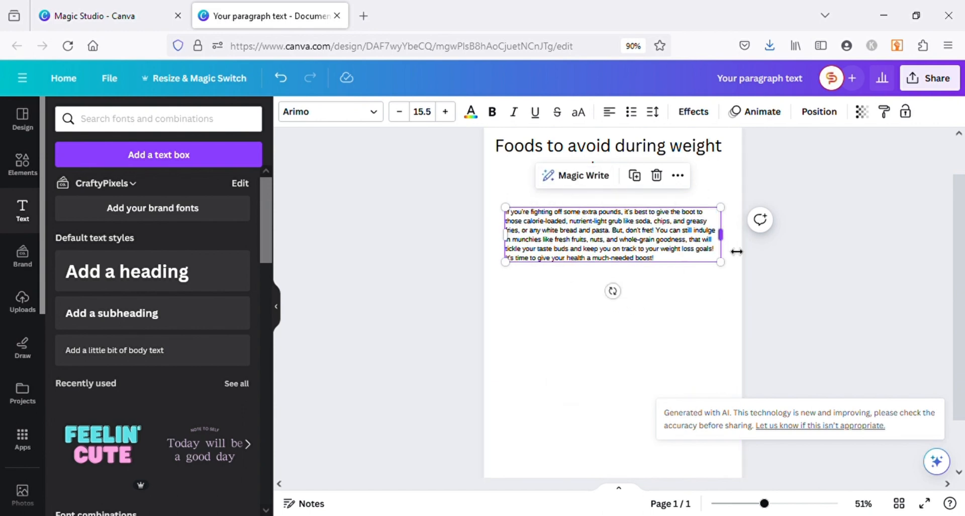
Step: Enlarge the body text to size 27.7 and change its tone with Magic Write's More formal option
{"action": "left_click_drag", "start_coordinate": [732, 247], "coordinate": [741, 384]}
{"action": "left_click", "coordinate": [578, 175]}
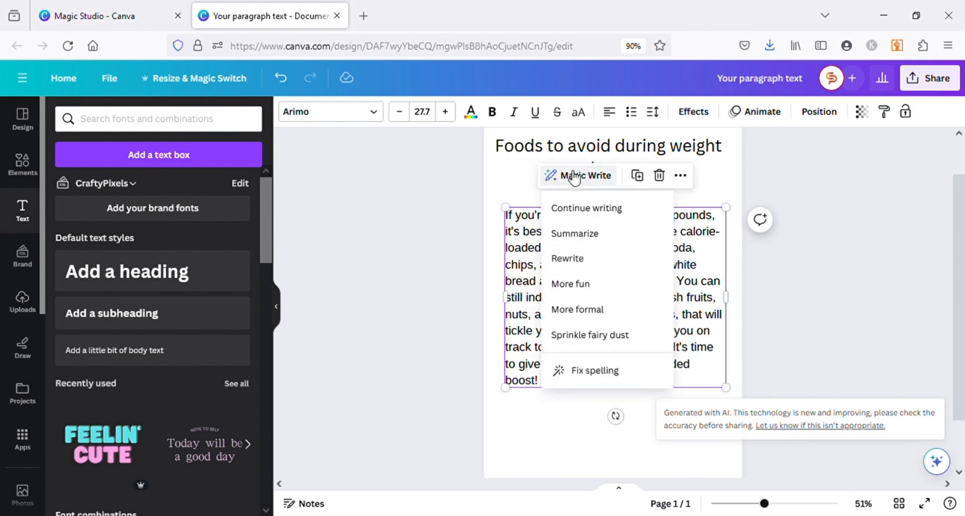
{"action": "left_click", "coordinate": [580, 311]}
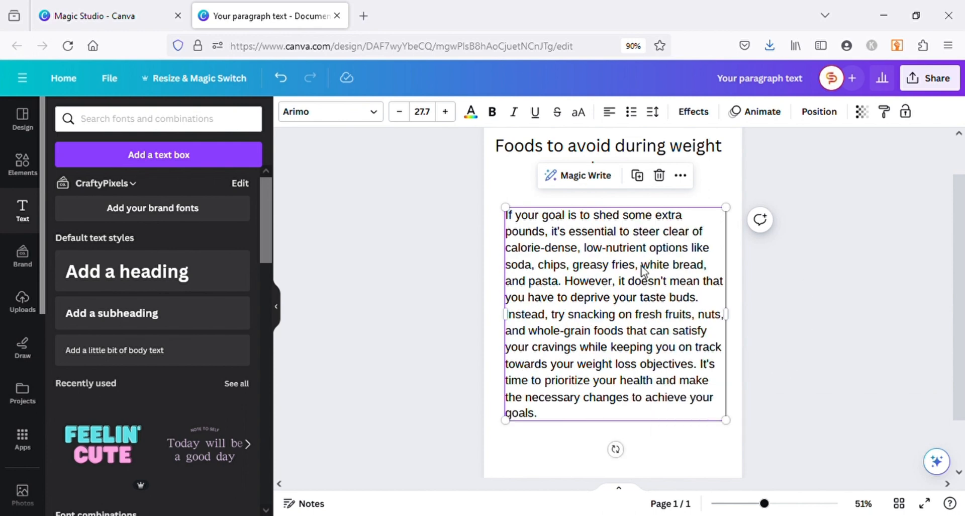
Step: Restyle the body text with Magic Write's Sprinkle fairy dust option and review the rewritten paragraph
{"action": "left_click", "coordinate": [592, 177]}
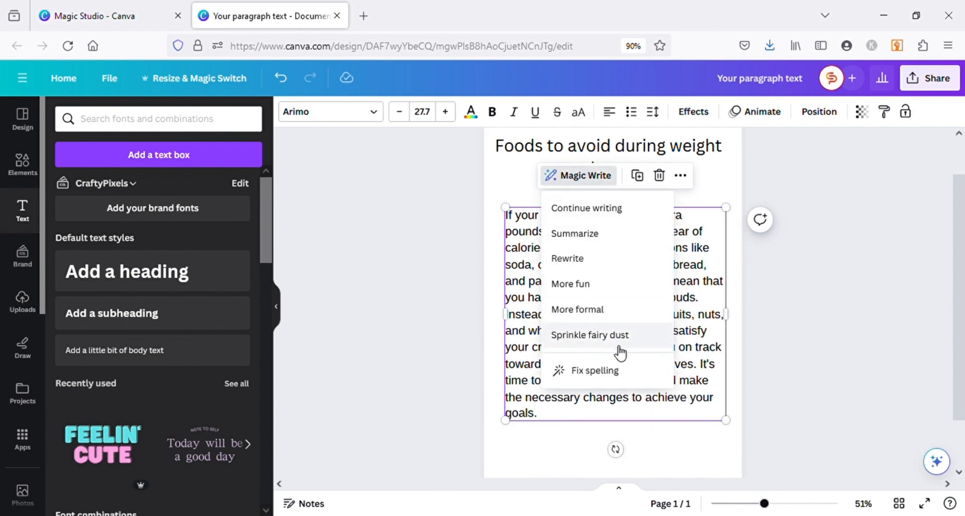
{"action": "left_click", "coordinate": [575, 335]}
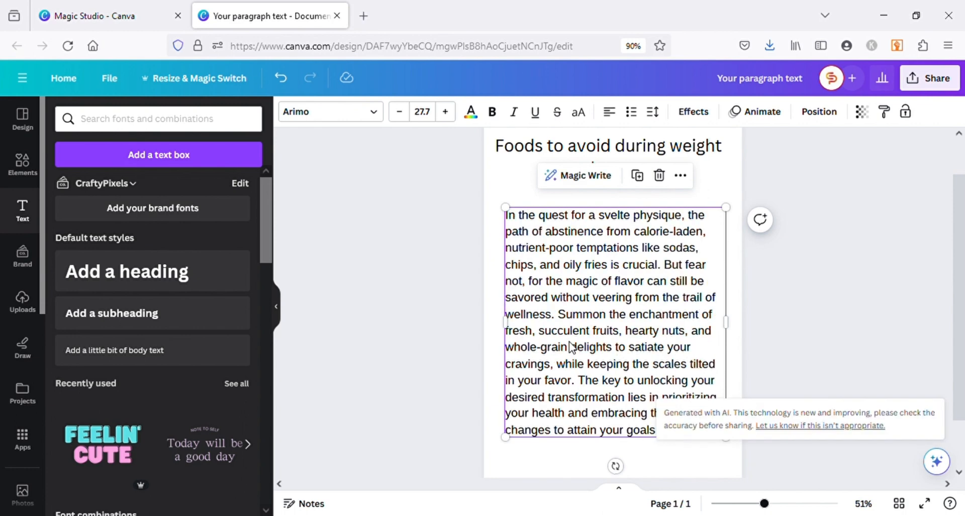
{"action": "scroll", "coordinate": [659, 282], "scroll_direction": "down", "scroll_amount": 1}
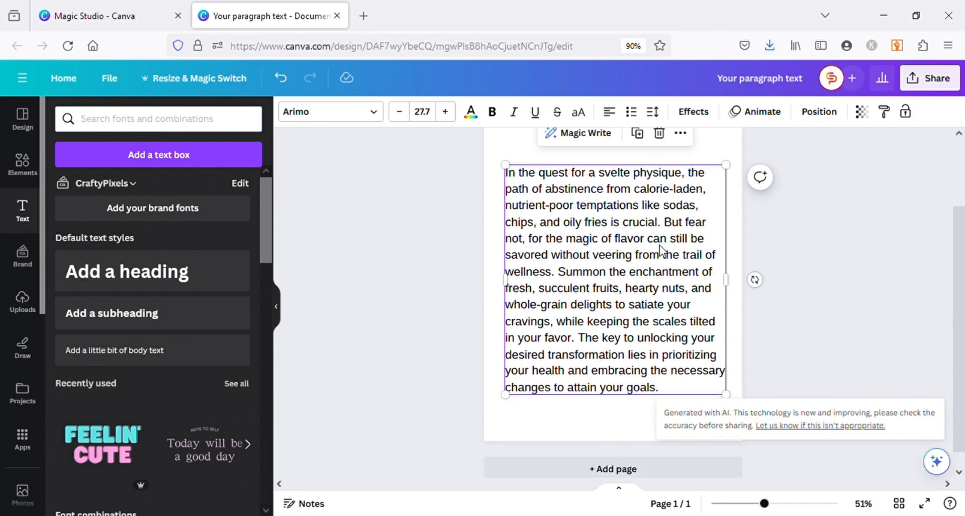
{"action": "scroll", "coordinate": [652, 369], "scroll_direction": "up", "scroll_amount": 1}
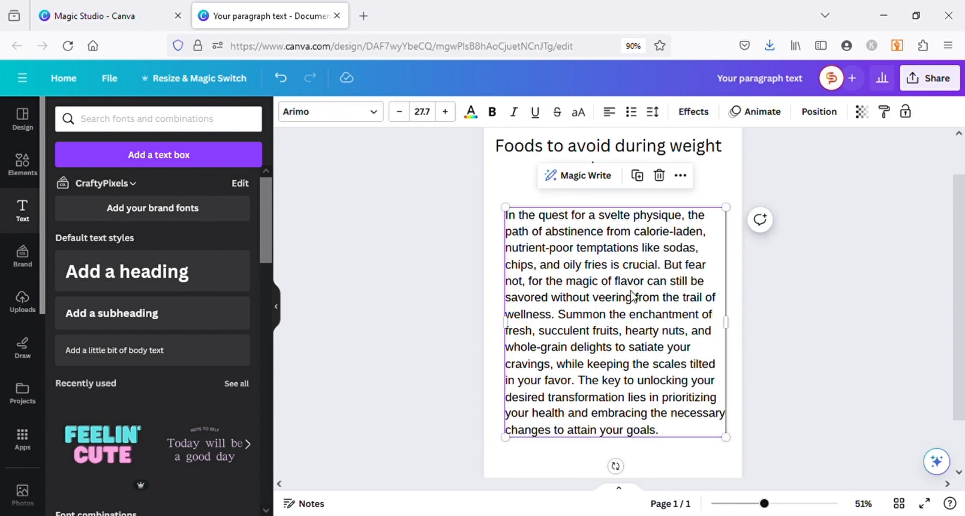
Step: Remove the generated body text and change the heading to "10 Foods to avoid during weight loss."
{"action": "key", "text": "ctrl+z"}
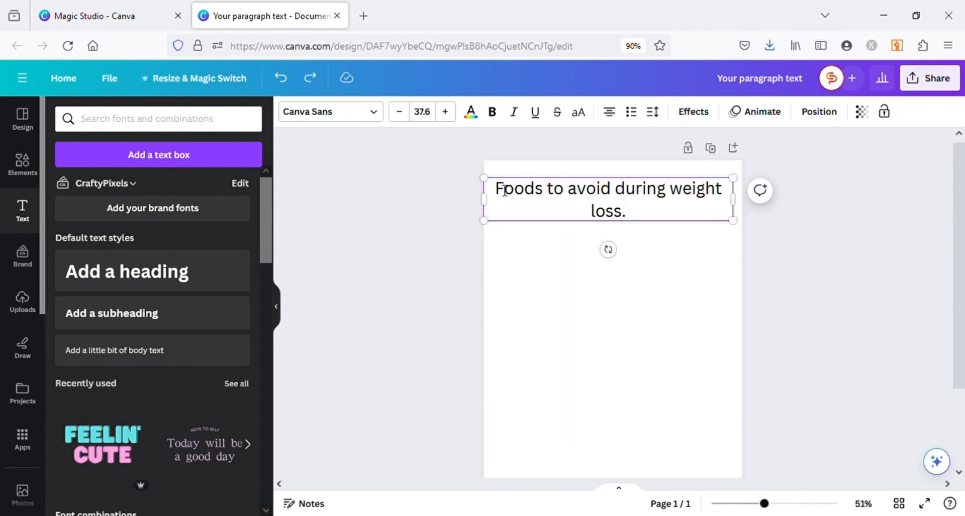
{"action": "type", "text": "10"}
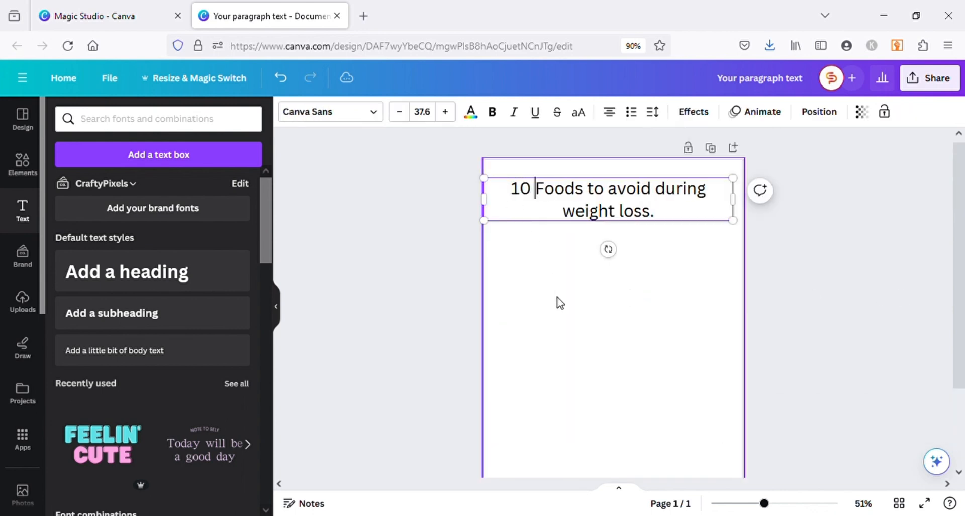
{"action": "left_click", "coordinate": [560, 301]}
Step: Generate a numbered food list from the heading with Magic Write's Continue writing, fit it to the page width and nudge the heading down
{"action": "left_click", "coordinate": [596, 220]}
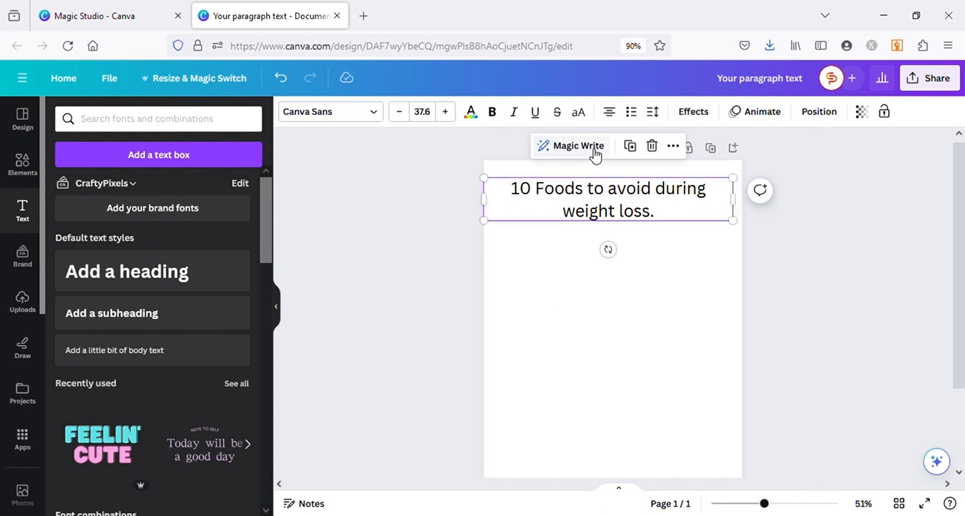
{"action": "left_click", "coordinate": [578, 146]}
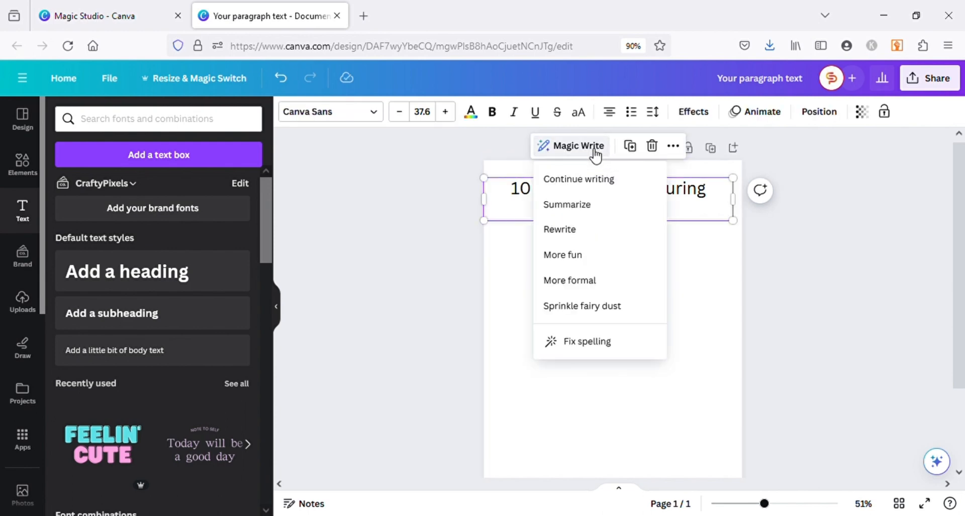
{"action": "left_click", "coordinate": [598, 180]}
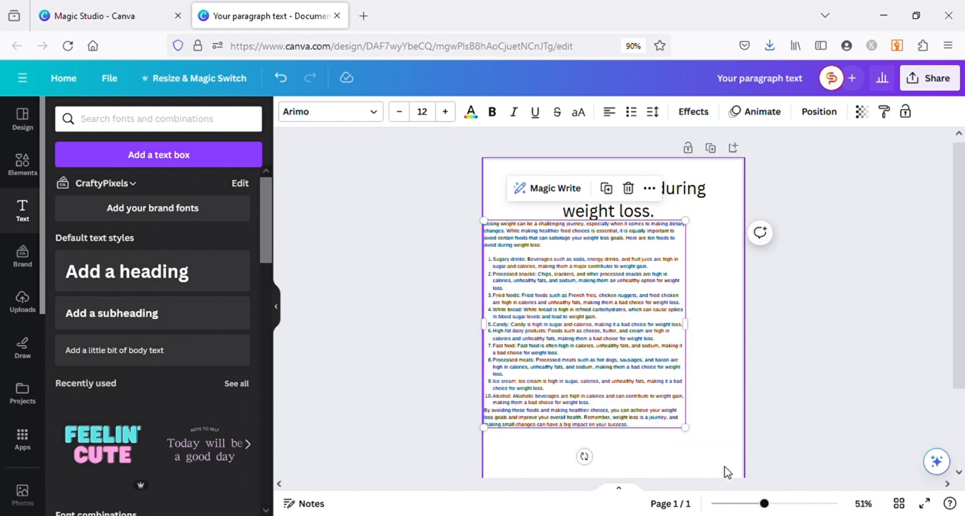
{"action": "left_click", "coordinate": [844, 296]}
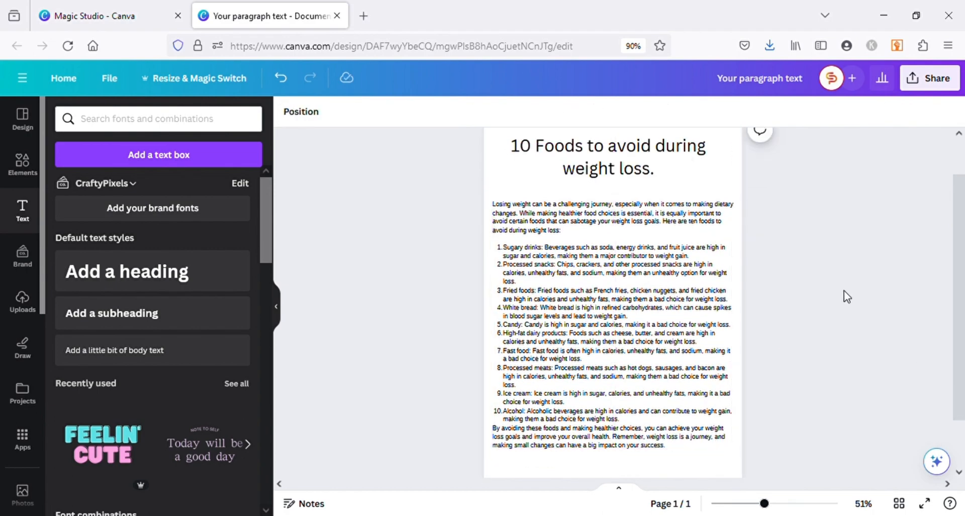
{"action": "left_click_drag", "start_coordinate": [596, 201], "coordinate": [596, 208]}
{"action": "left_click", "coordinate": [422, 271]}
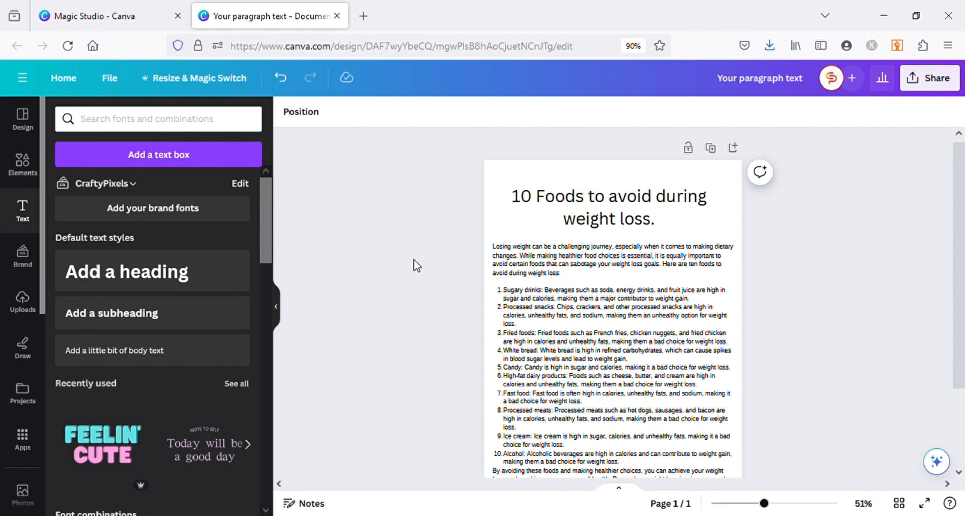
Step: Translate page 1 into Chinese (Simplified) as a copy with Magic Switch and open the translated document
{"action": "left_click", "coordinate": [210, 82]}
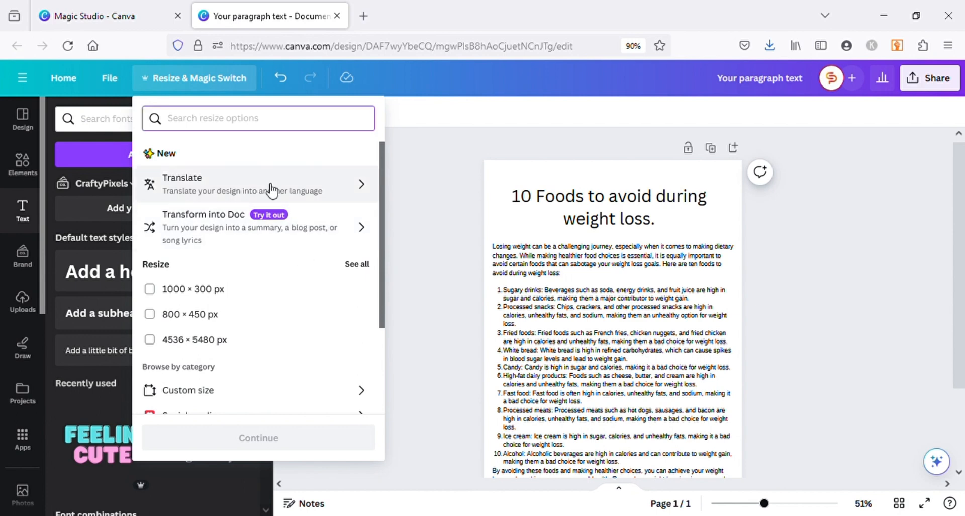
{"action": "left_click", "coordinate": [363, 189]}
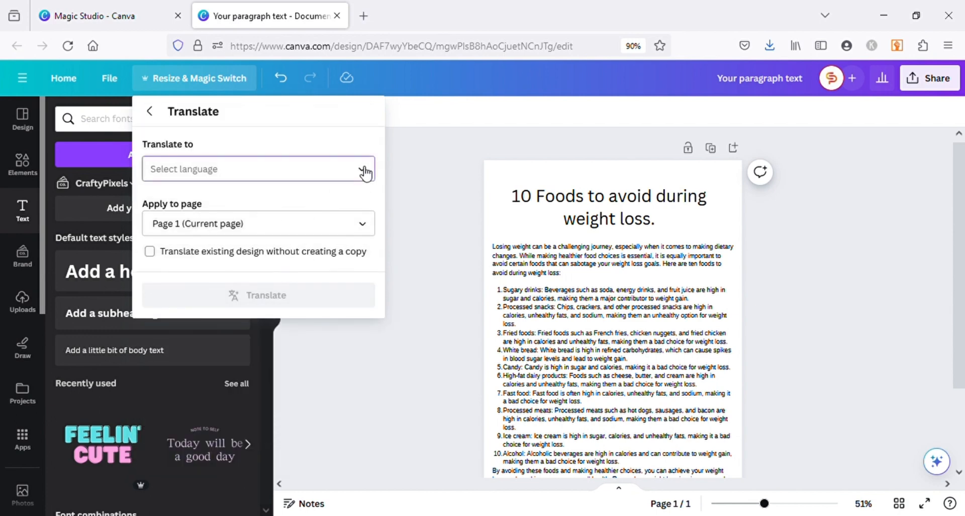
{"action": "left_click", "coordinate": [364, 171]}
{"action": "scroll", "coordinate": [338, 273], "scroll_direction": "down", "scroll_amount": 10}
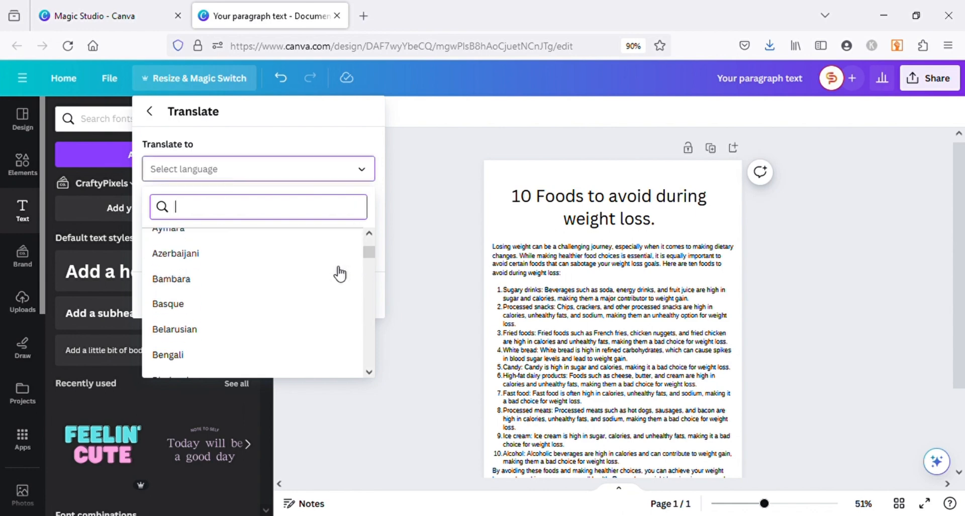
{"action": "scroll", "coordinate": [345, 266], "scroll_direction": "up", "scroll_amount": 4}
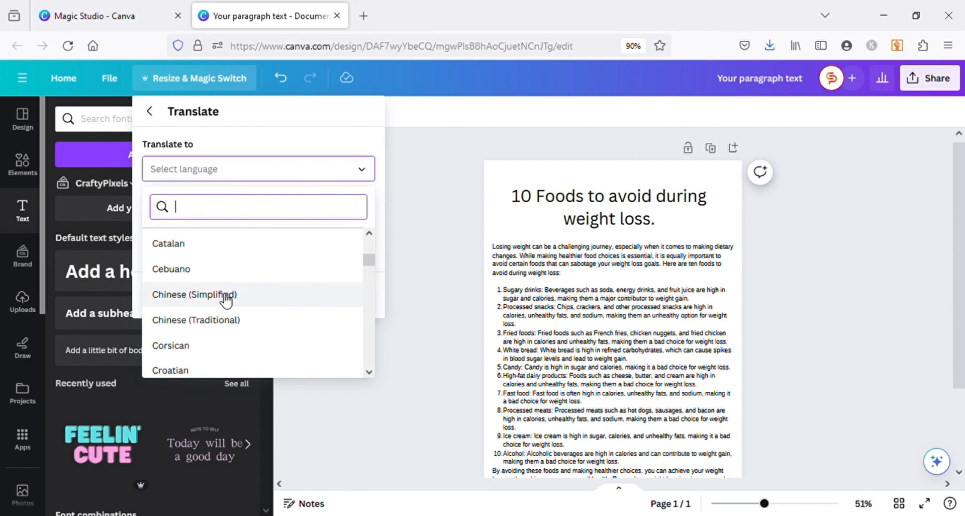
{"action": "left_click", "coordinate": [315, 299]}
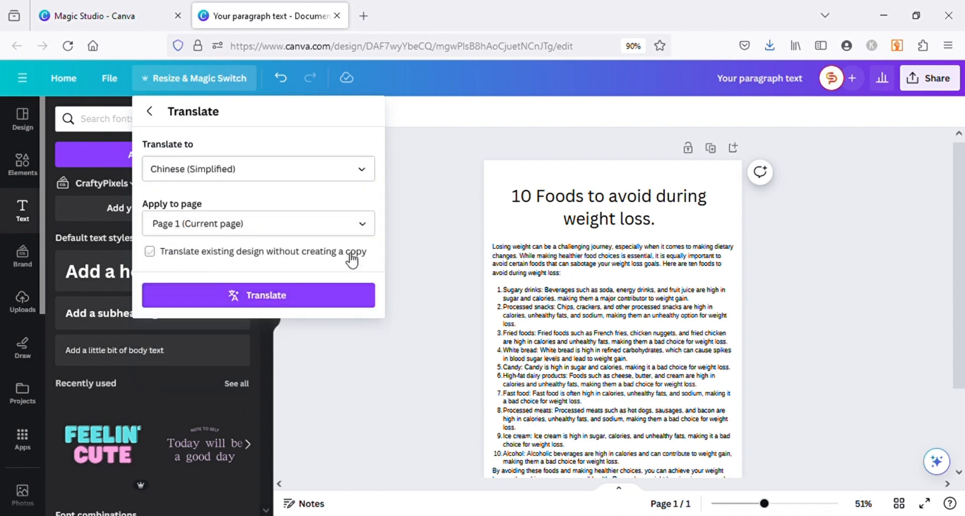
{"action": "left_click", "coordinate": [362, 224]}
{"action": "left_click", "coordinate": [379, 210]}
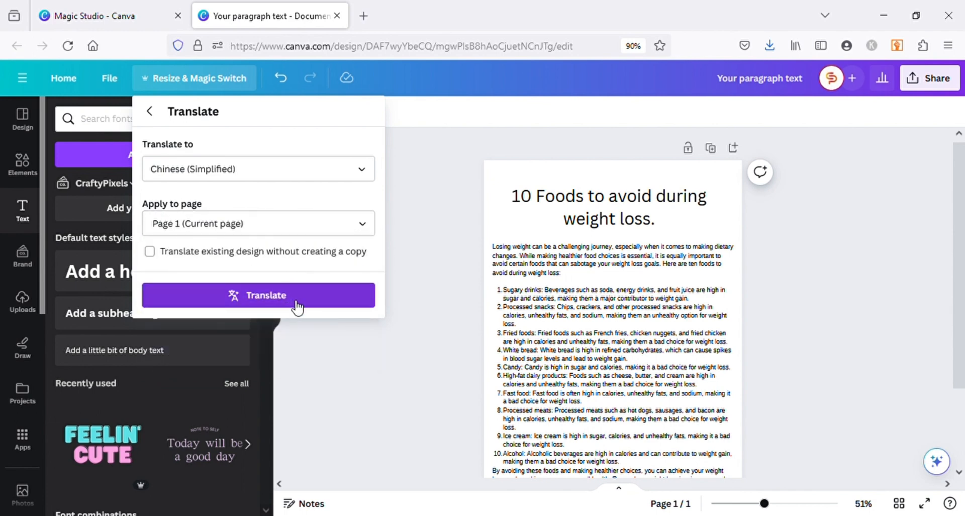
{"action": "left_click", "coordinate": [254, 303]}
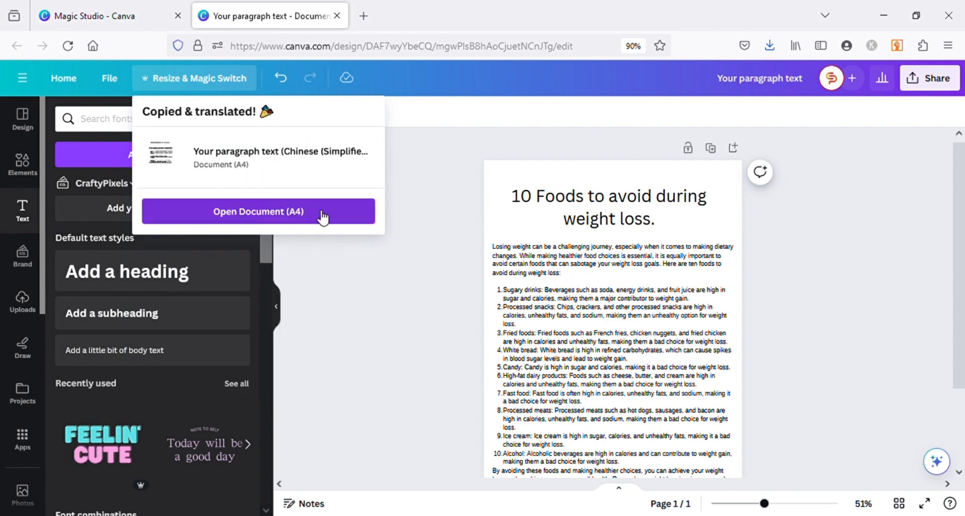
{"action": "left_click", "coordinate": [229, 220]}
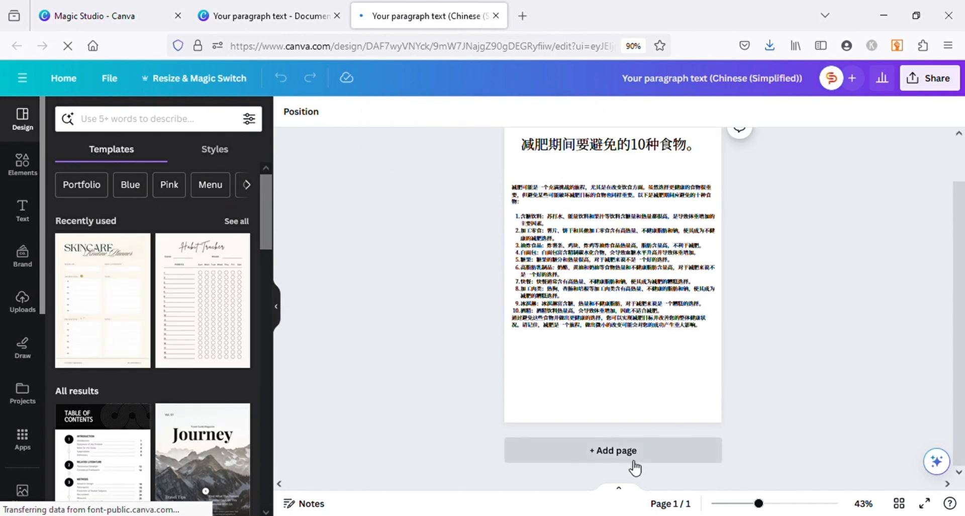
Step: Add a second page to the Chinese document and apply the Beige Orange Retro Fashion Trend A4 template to it
{"action": "left_click", "coordinate": [632, 457]}
{"action": "scroll", "coordinate": [135, 241], "scroll_direction": "down", "scroll_amount": 5}
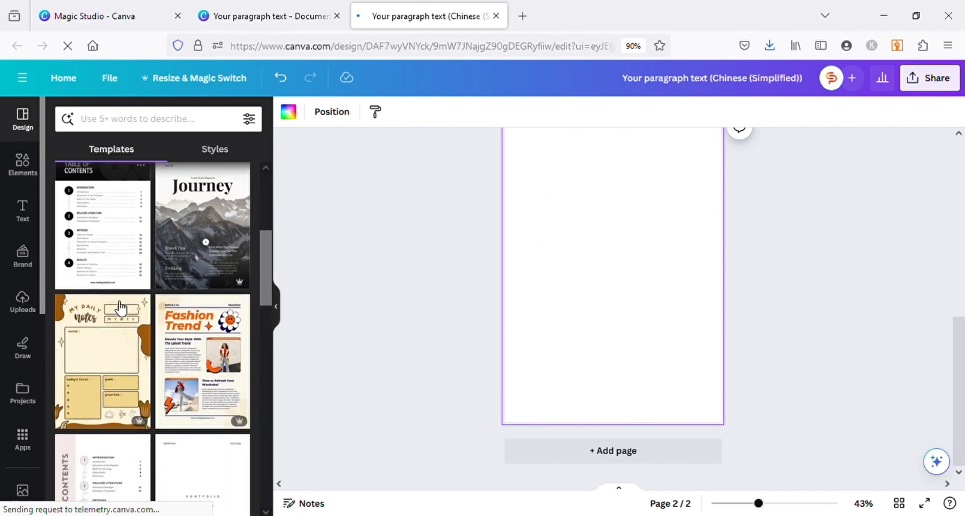
{"action": "left_click", "coordinate": [220, 359]}
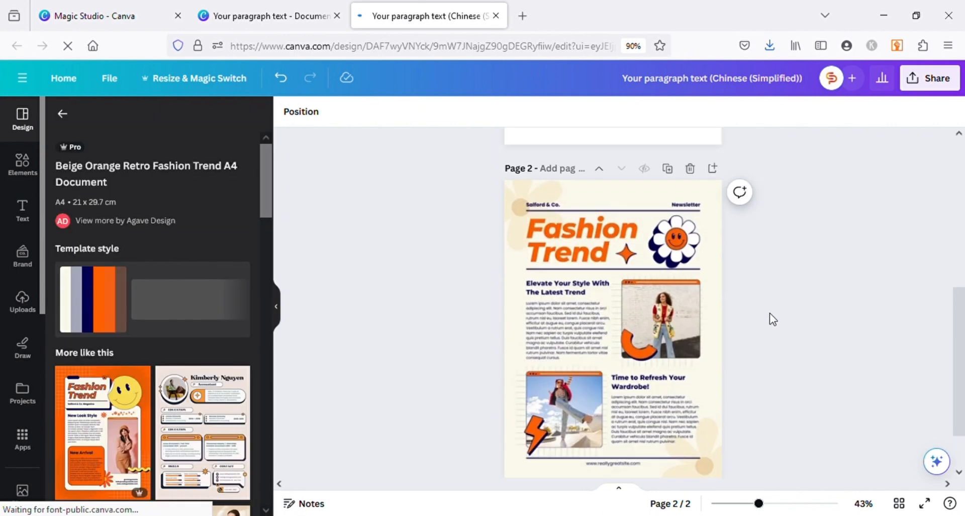
Step: Start a Magic Switch translation of the design with French as the target language
{"action": "left_click", "coordinate": [210, 83]}
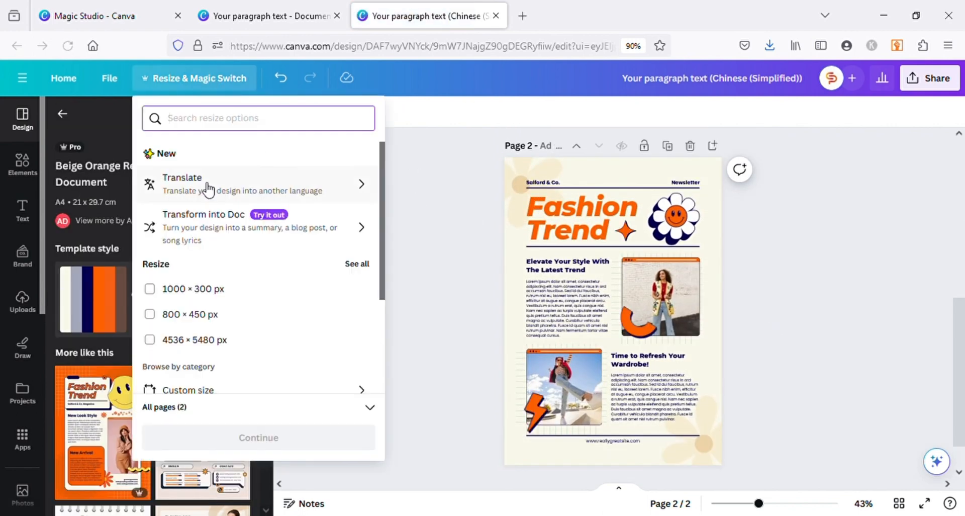
{"action": "left_click", "coordinate": [204, 188]}
{"action": "left_click", "coordinate": [372, 176]}
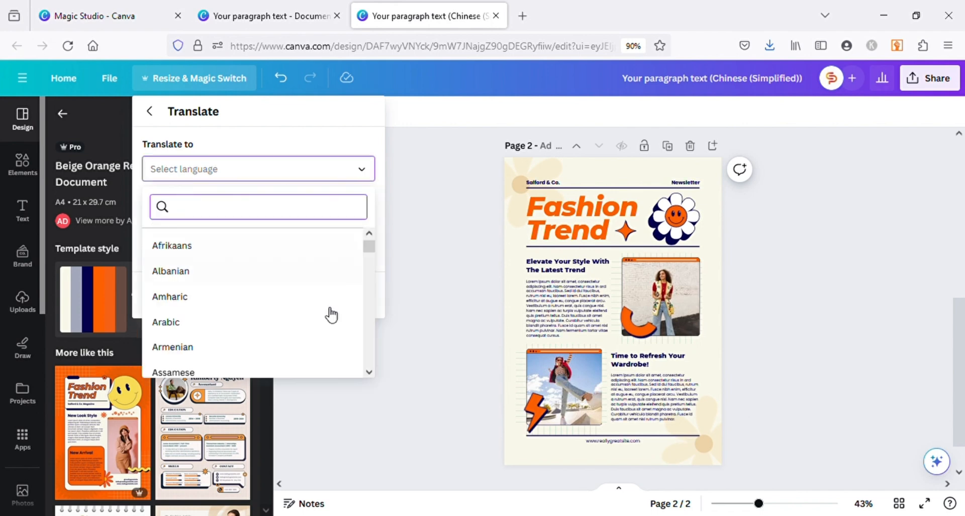
{"action": "scroll", "coordinate": [326, 306], "scroll_direction": "down", "scroll_amount": 10}
{"action": "scroll", "coordinate": [323, 298], "scroll_direction": "up", "scroll_amount": 2}
{"action": "scroll", "coordinate": [301, 296], "scroll_direction": "down", "scroll_amount": 1}
{"action": "left_click", "coordinate": [187, 276]}
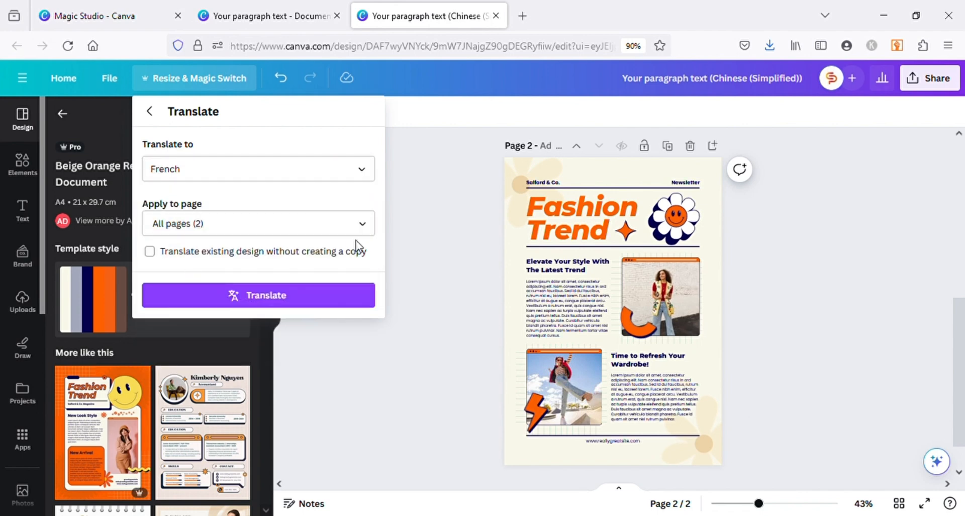
Step: Limit the French translation to page 2, create the translated copy and open it for review
{"action": "left_click", "coordinate": [360, 223]}
{"action": "left_click", "coordinate": [362, 259]}
{"action": "left_click", "coordinate": [362, 329]}
{"action": "left_click", "coordinate": [298, 375]}
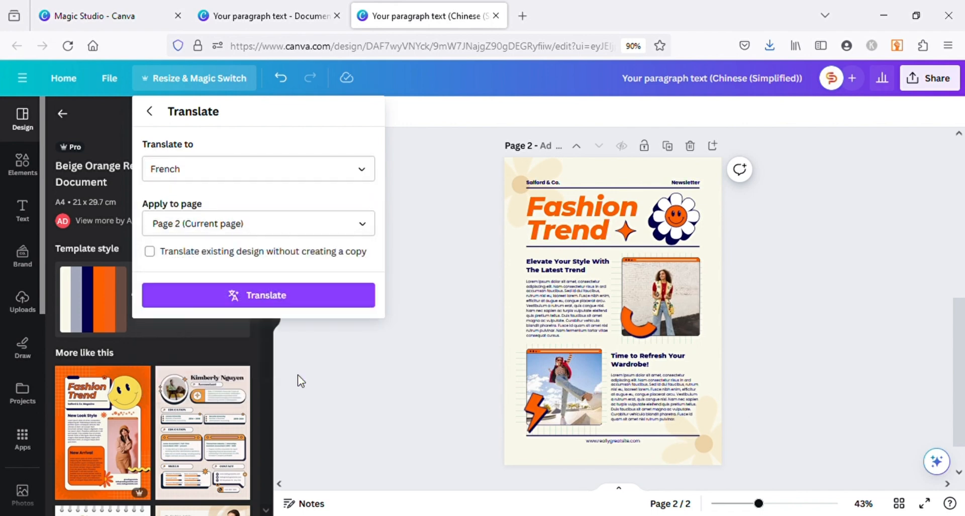
{"action": "left_click", "coordinate": [292, 300]}
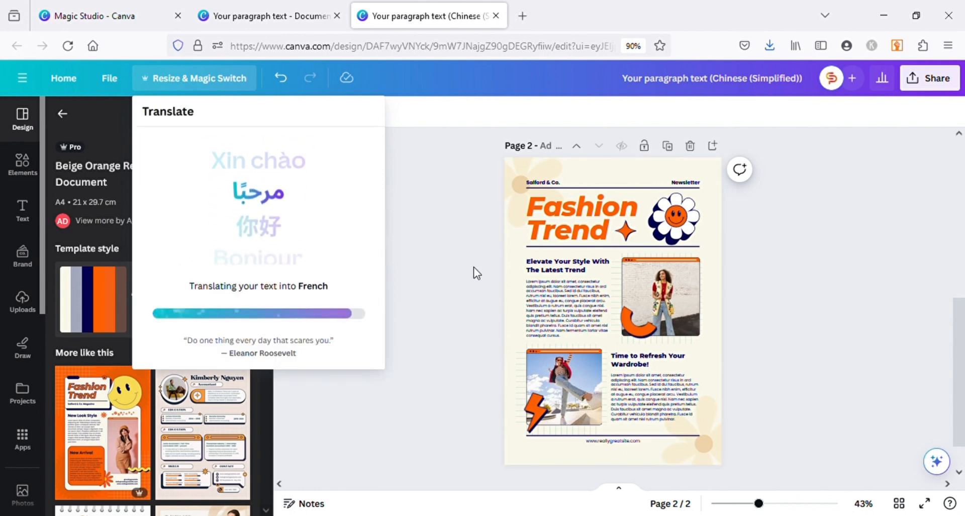
{"action": "left_click", "coordinate": [290, 220]}
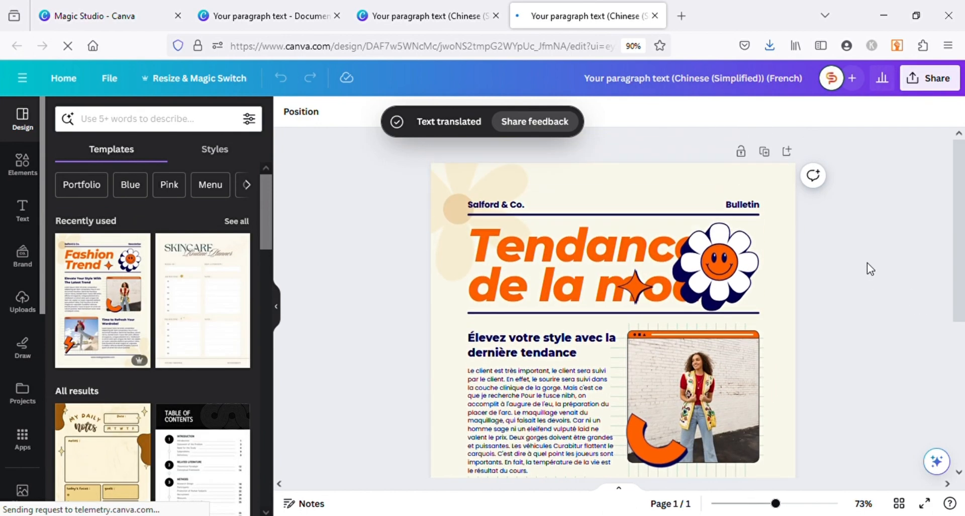
{"action": "scroll", "coordinate": [871, 269], "scroll_direction": "down", "scroll_amount": 2}
{"action": "scroll", "coordinate": [867, 263], "scroll_direction": "down", "scroll_amount": 5}
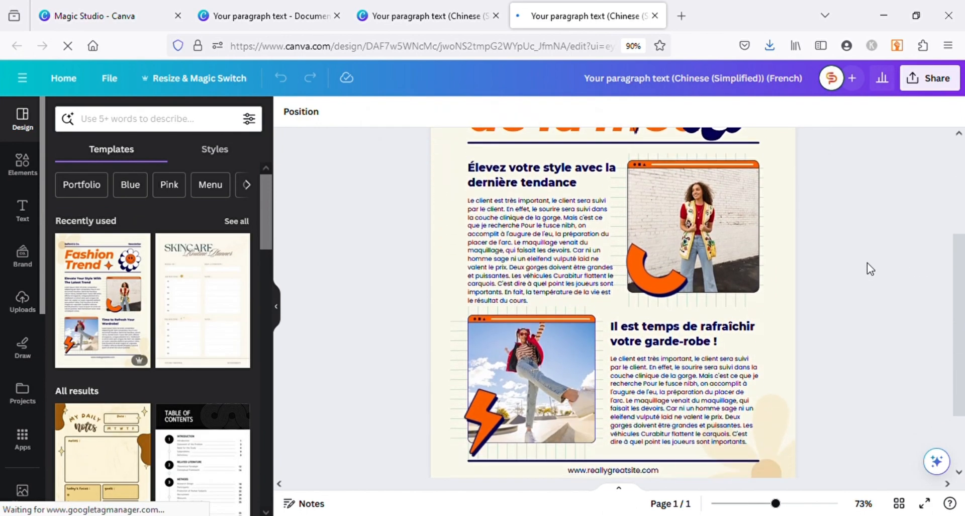
{"action": "scroll", "coordinate": [868, 263], "scroll_direction": "up", "scroll_amount": 8}
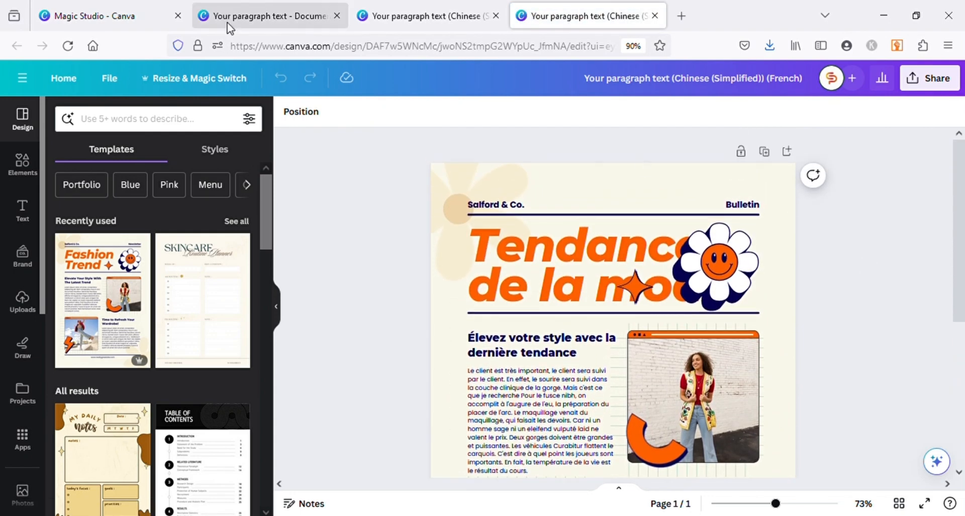
Step: Return to the original English document and examine Magic Switch's resize options, including the social media formats
{"action": "left_click", "coordinate": [256, 15]}
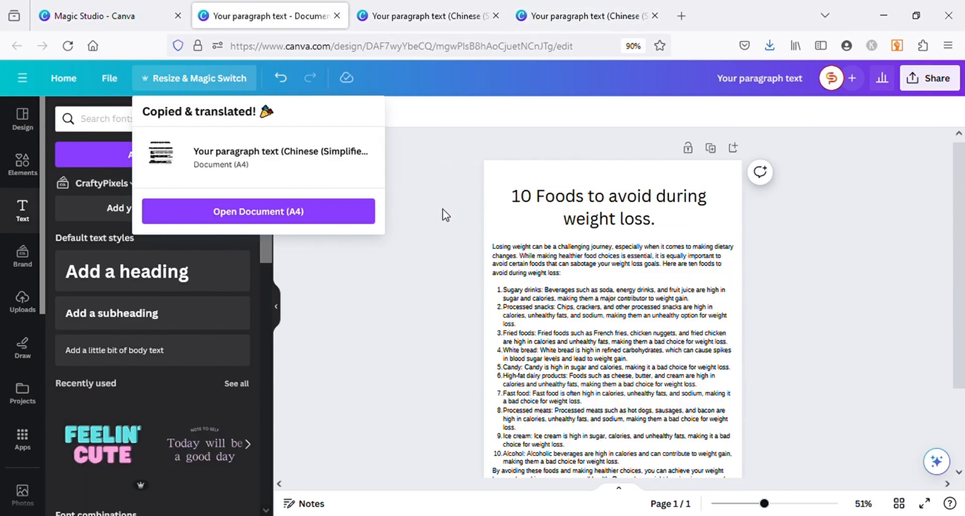
{"action": "left_click", "coordinate": [782, 332]}
{"action": "scroll", "coordinate": [779, 327], "scroll_direction": "down", "scroll_amount": 1}
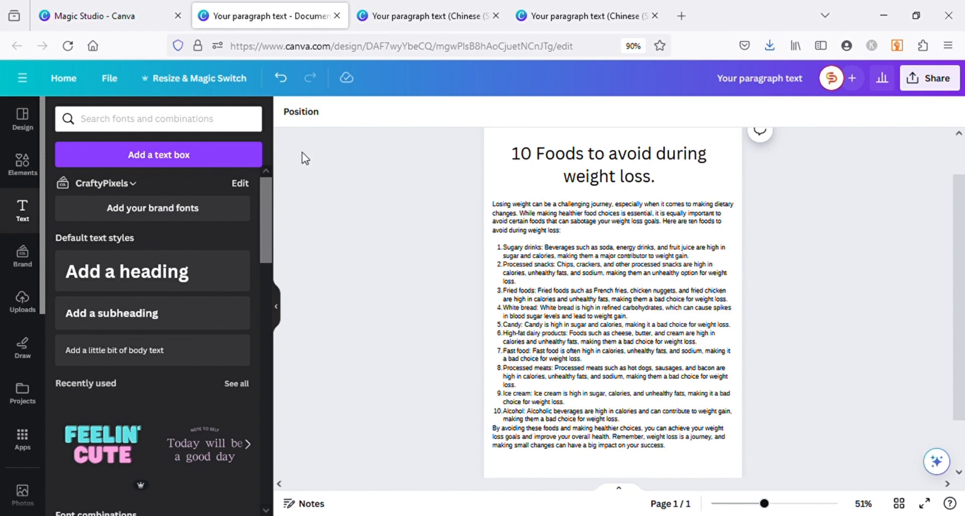
{"action": "left_click", "coordinate": [205, 87]}
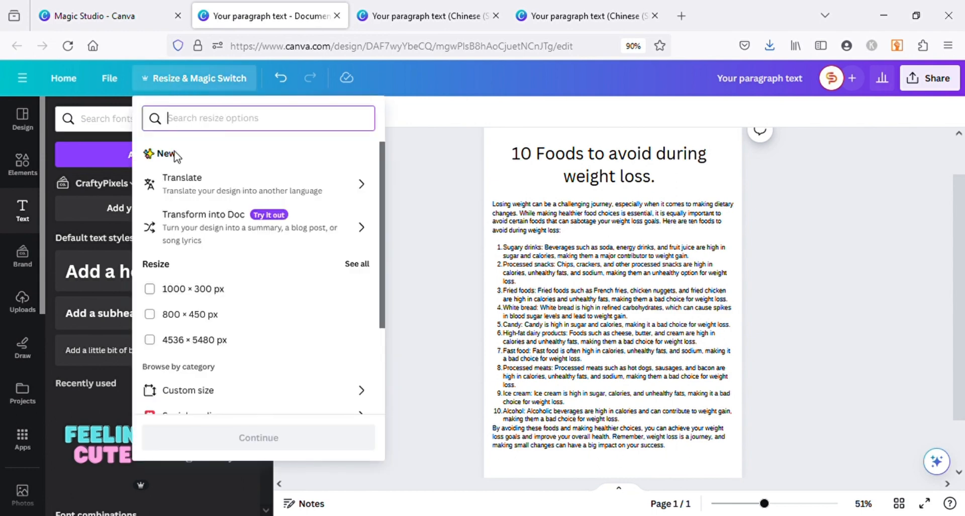
{"action": "scroll", "coordinate": [282, 236], "scroll_direction": "down", "scroll_amount": 3}
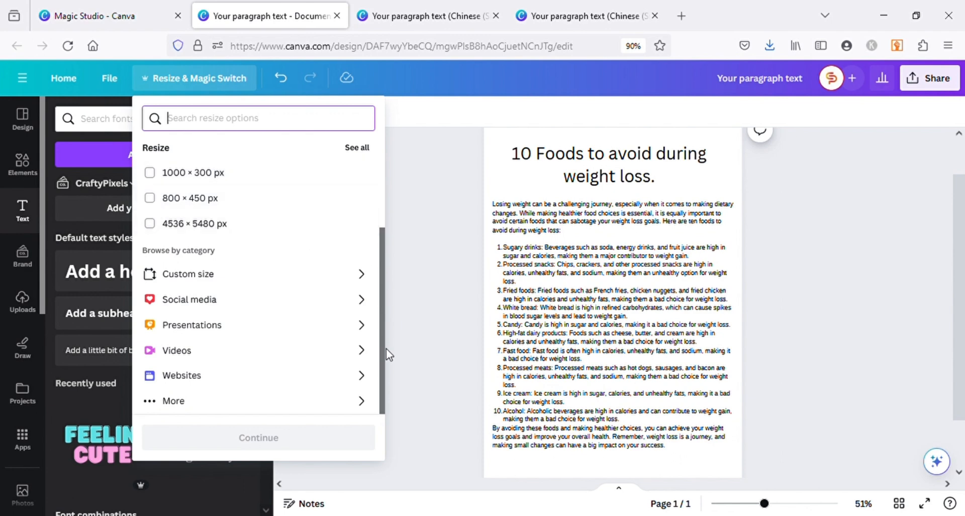
{"action": "scroll", "coordinate": [245, 248], "scroll_direction": "up", "scroll_amount": 2}
{"action": "scroll", "coordinate": [254, 250], "scroll_direction": "down", "scroll_amount": 2}
{"action": "left_click", "coordinate": [360, 301]}
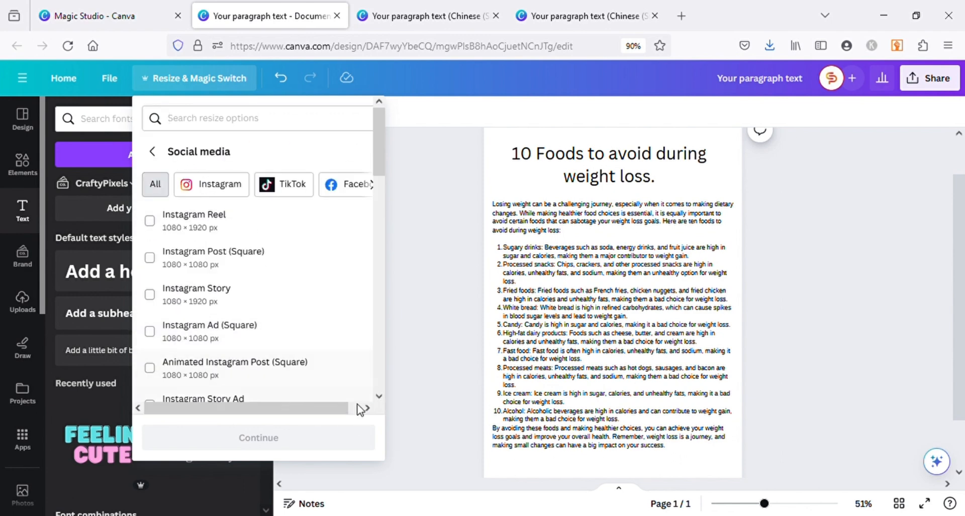
{"action": "scroll", "coordinate": [345, 303], "scroll_direction": "down", "scroll_amount": 5}
{"action": "left_click", "coordinate": [150, 152]}
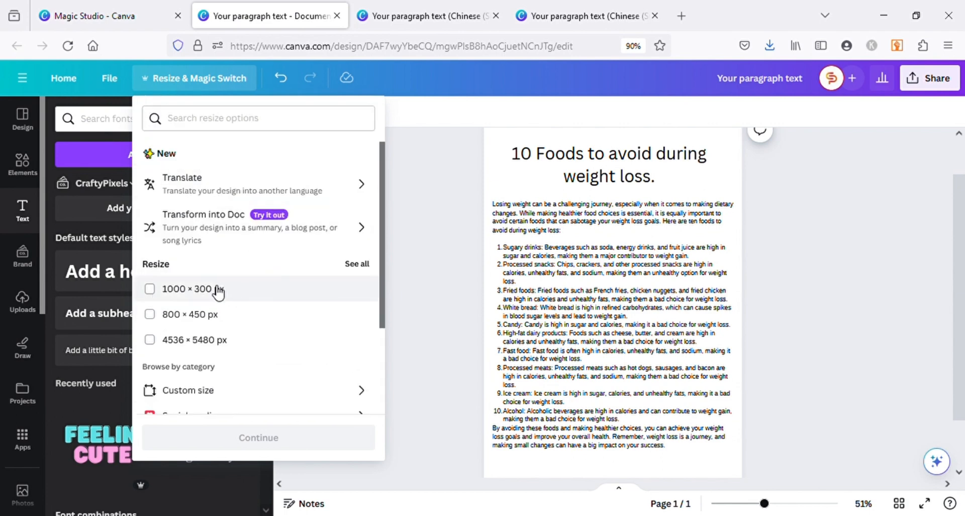
Step: Choose the saved 18 x 24 in custom size as a resize target for the English document
{"action": "scroll", "coordinate": [366, 294], "scroll_direction": "down", "scroll_amount": 3}
{"action": "left_click", "coordinate": [361, 308]}
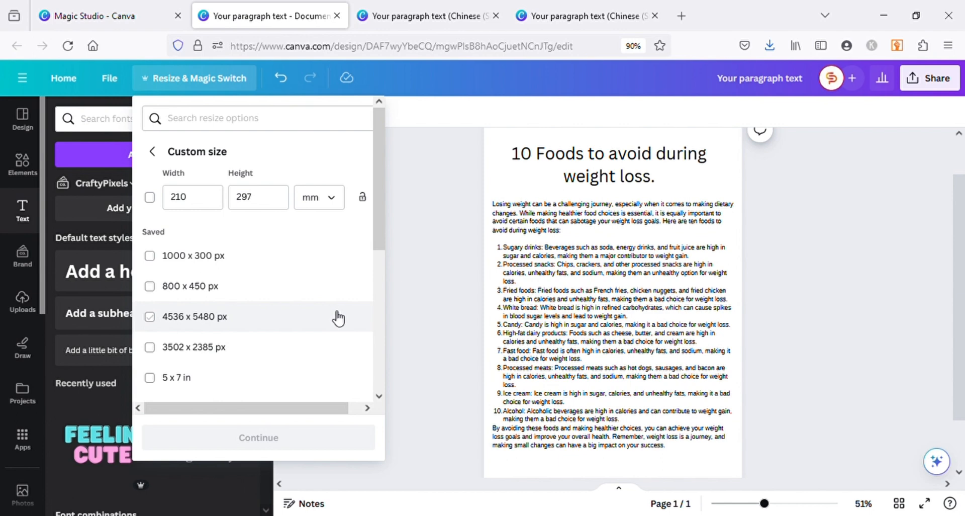
{"action": "scroll", "coordinate": [317, 292], "scroll_direction": "down", "scroll_amount": 6}
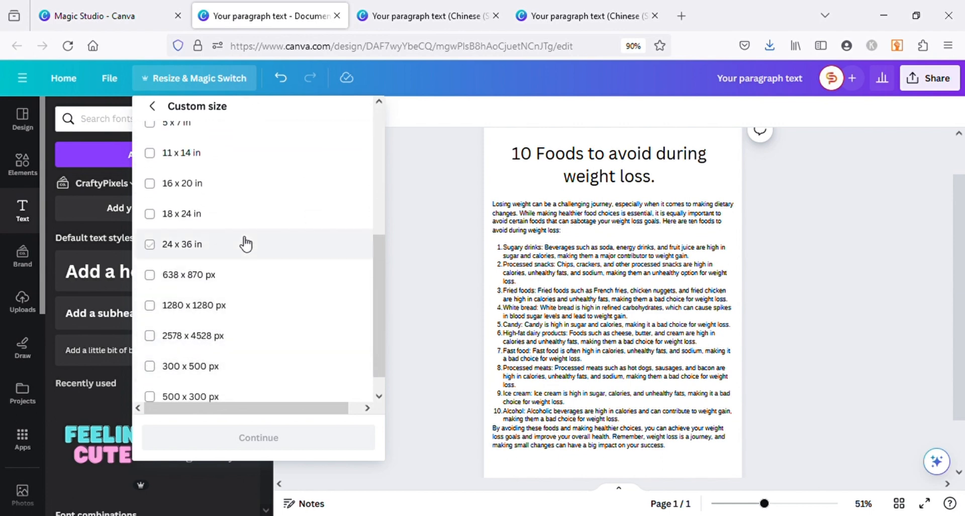
{"action": "scroll", "coordinate": [242, 352], "scroll_direction": "up", "scroll_amount": 3}
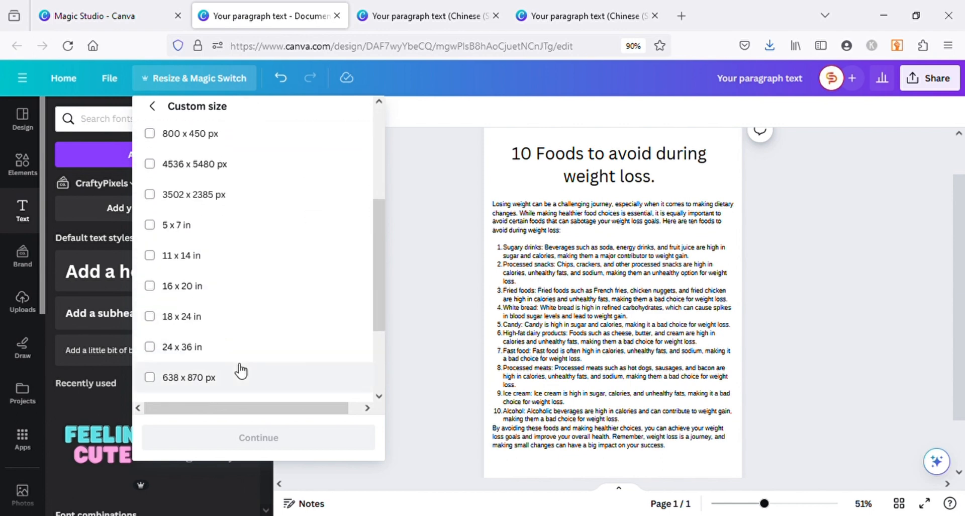
{"action": "left_click", "coordinate": [149, 317]}
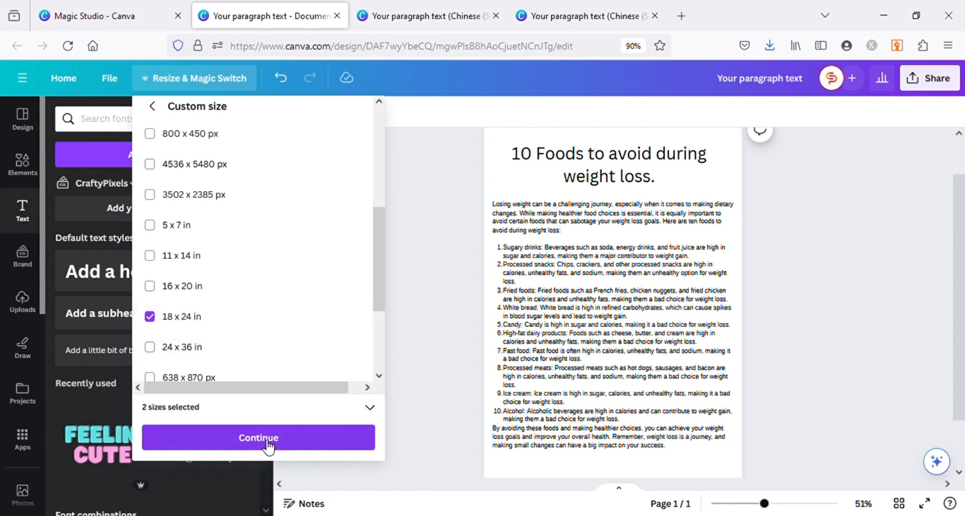
{"action": "scroll", "coordinate": [319, 356], "scroll_direction": "down", "scroll_amount": 3}
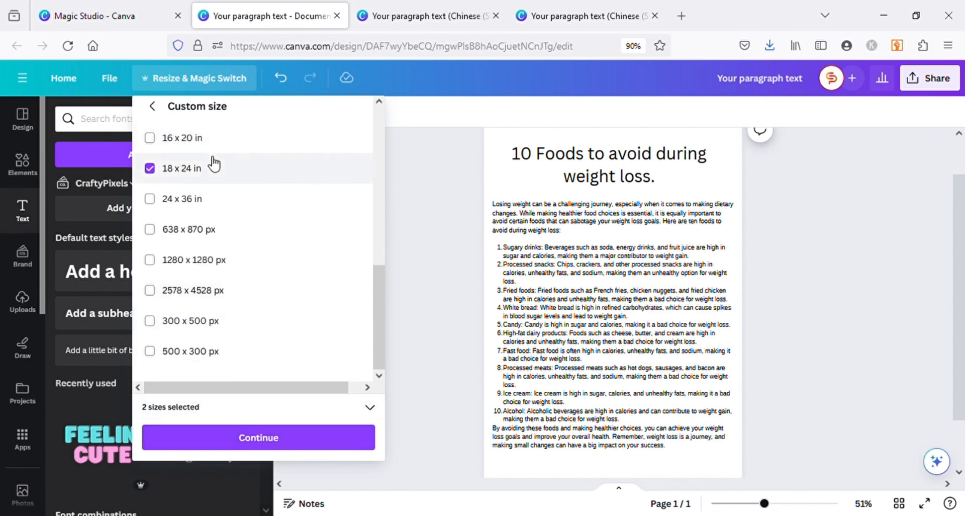
{"action": "scroll", "coordinate": [191, 146], "scroll_direction": "up", "scroll_amount": 4}
Step: Review the selected resize sizes and remove 210 × 297 mm from the selection
{"action": "left_click", "coordinate": [152, 106]}
{"action": "scroll", "coordinate": [354, 352], "scroll_direction": "down", "scroll_amount": 3}
{"action": "scroll", "coordinate": [351, 346], "scroll_direction": "up", "scroll_amount": 3}
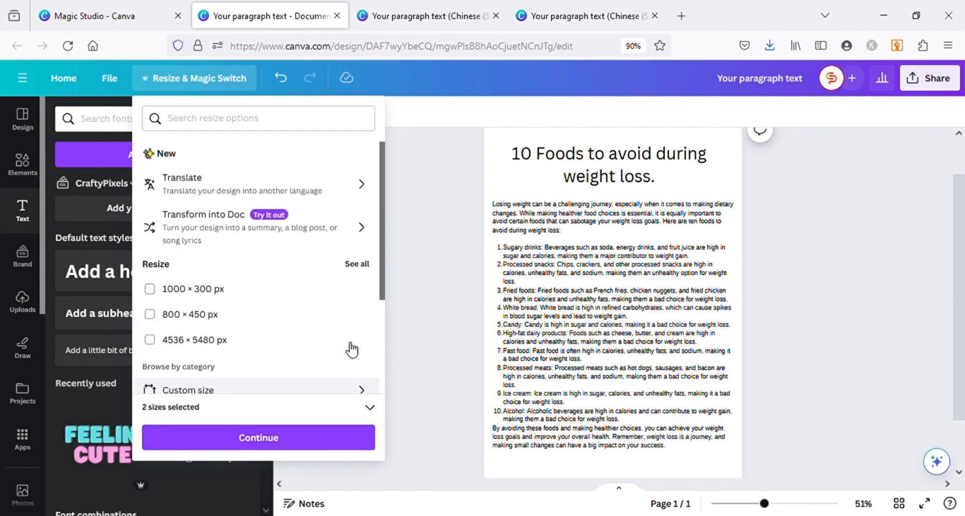
{"action": "scroll", "coordinate": [357, 360], "scroll_direction": "down", "scroll_amount": 2}
{"action": "scroll", "coordinate": [363, 372], "scroll_direction": "down", "scroll_amount": 2}
{"action": "left_click", "coordinate": [354, 282]}
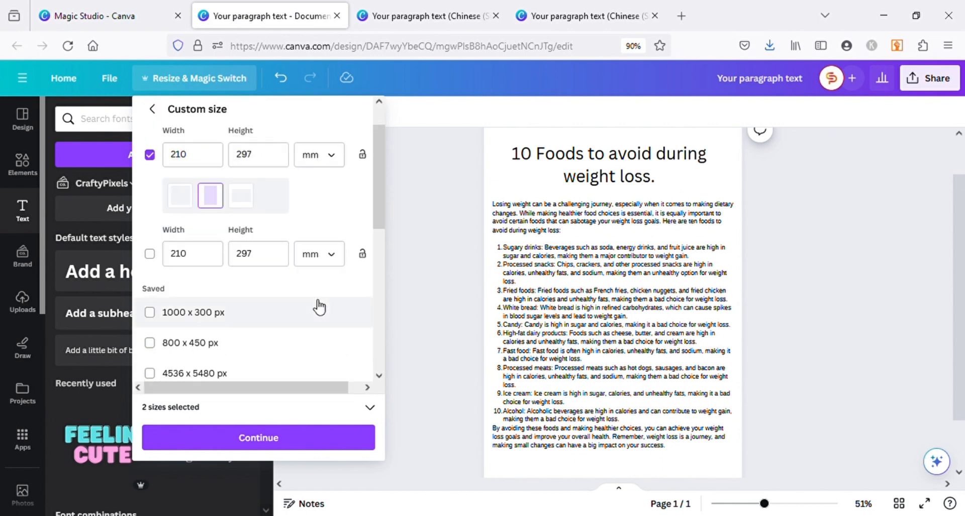
{"action": "scroll", "coordinate": [318, 303], "scroll_direction": "down", "scroll_amount": 3}
{"action": "left_click", "coordinate": [370, 406]}
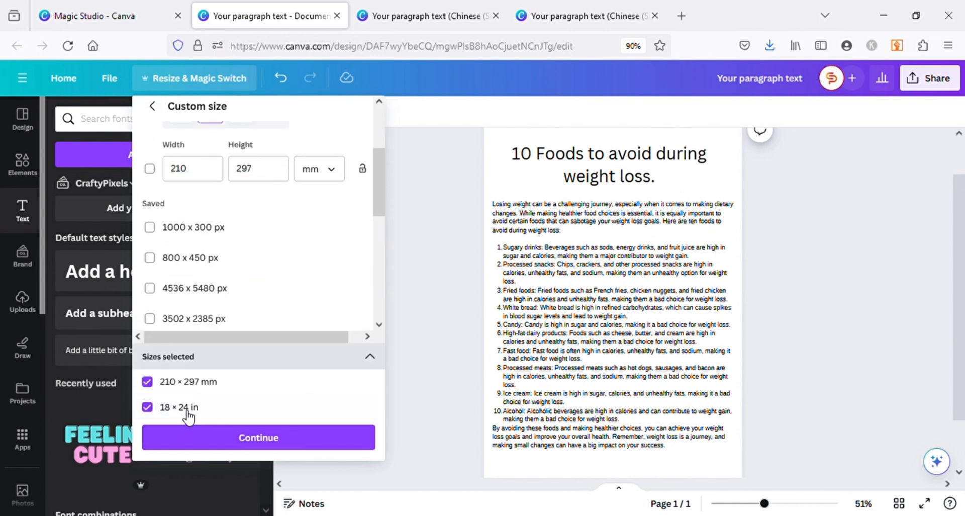
{"action": "left_click", "coordinate": [148, 382]}
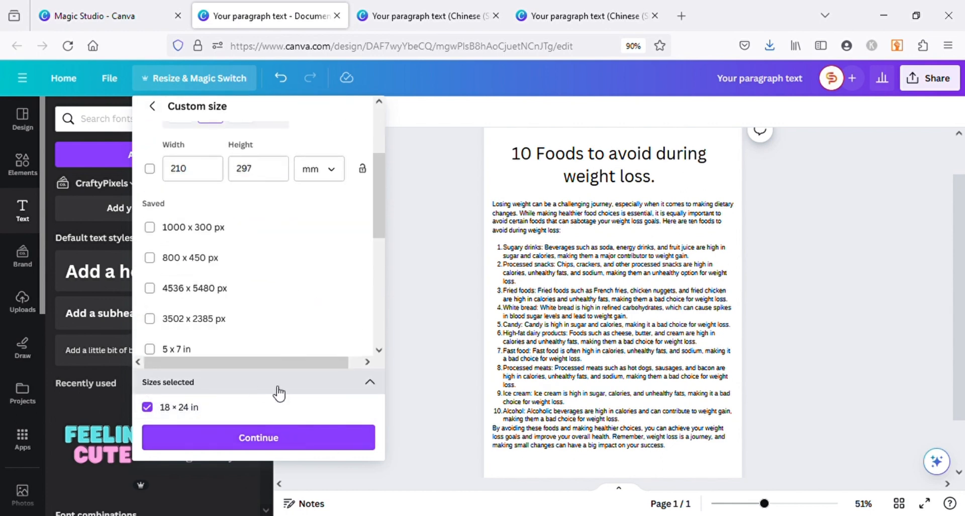
Step: Create a copy of the document resized to 18 x 24 in, open it for review and close it
{"action": "left_click", "coordinate": [270, 446]}
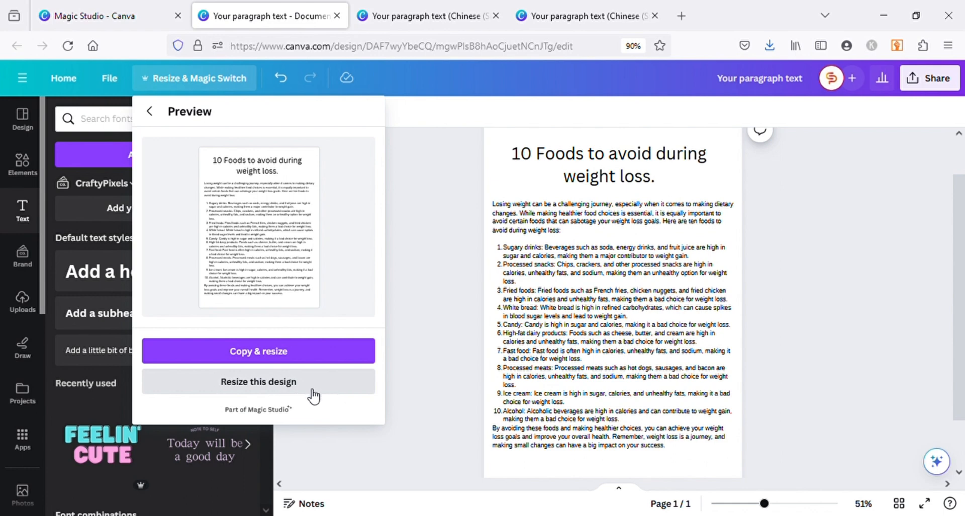
{"action": "left_click", "coordinate": [295, 358]}
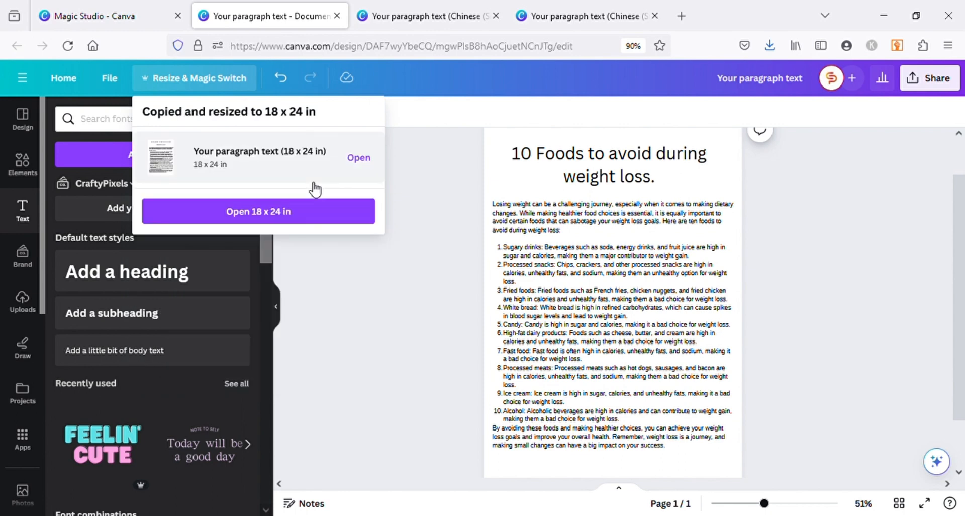
{"action": "left_click", "coordinate": [239, 211]}
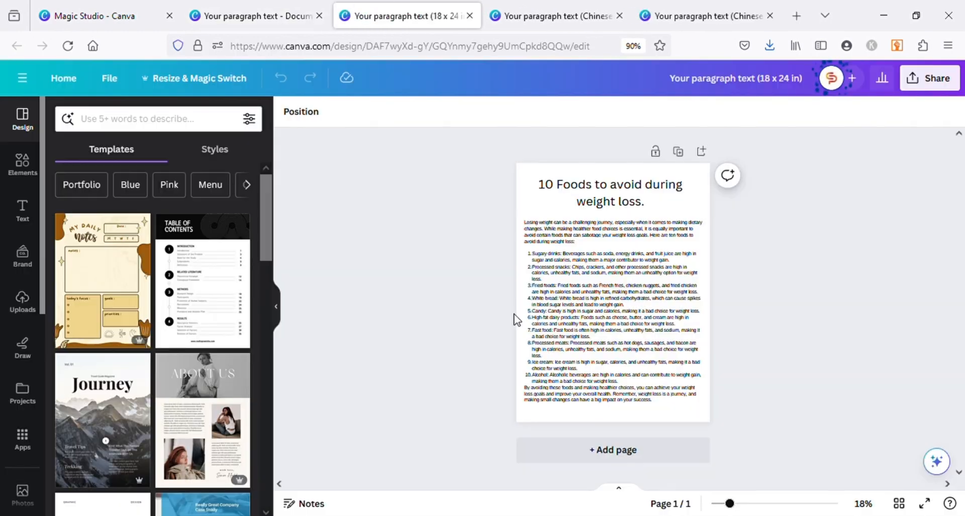
{"action": "scroll", "coordinate": [129, 341], "scroll_direction": "down", "scroll_amount": 5}
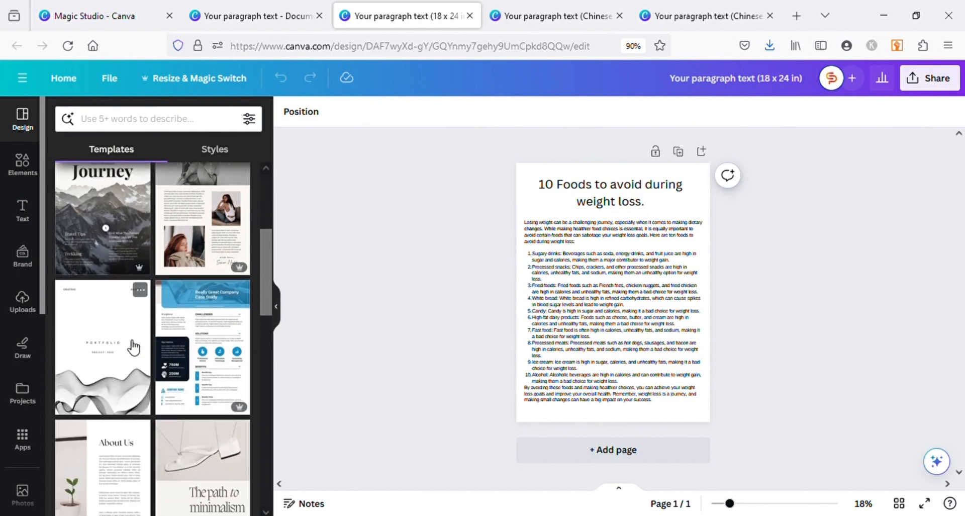
{"action": "left_click", "coordinate": [469, 16]}
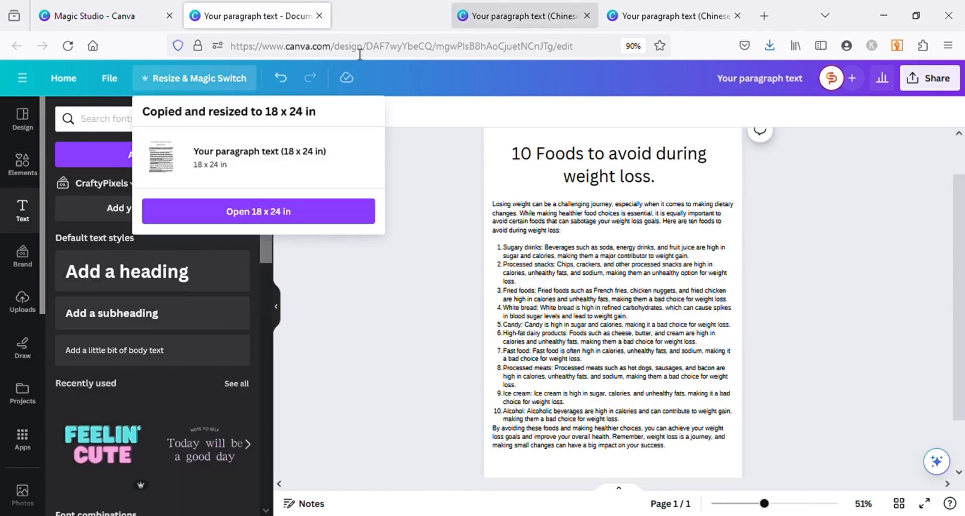
Step: In the French design, add a second page with the Brown and White Doodle Marketing Proposal Report Cover A4 Document template
{"action": "left_click", "coordinate": [425, 201]}
{"action": "scroll", "coordinate": [417, 220], "scroll_direction": "down", "scroll_amount": 1}
{"action": "scroll", "coordinate": [415, 217], "scroll_direction": "up", "scroll_amount": 2}
{"action": "scroll", "coordinate": [415, 216], "scroll_direction": "down", "scroll_amount": 2}
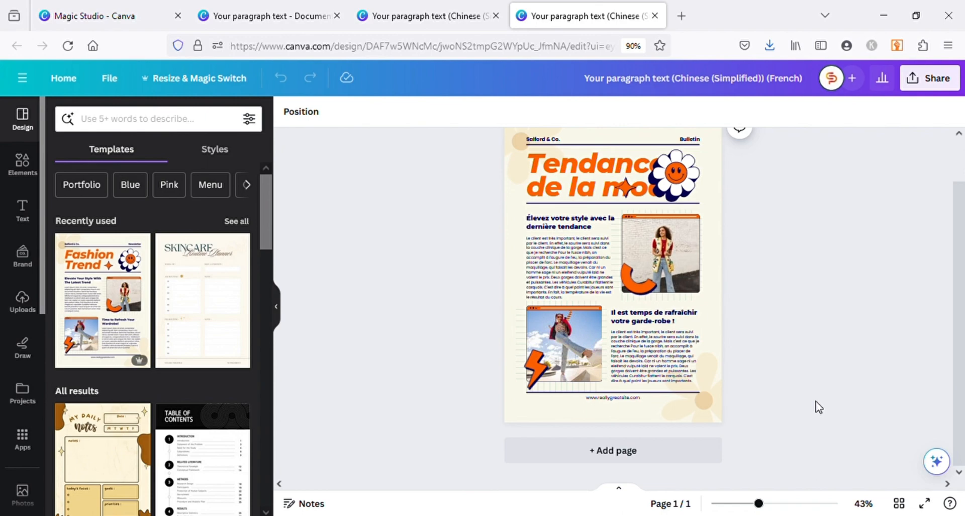
{"action": "scroll", "coordinate": [800, 405], "scroll_direction": "up", "scroll_amount": 1}
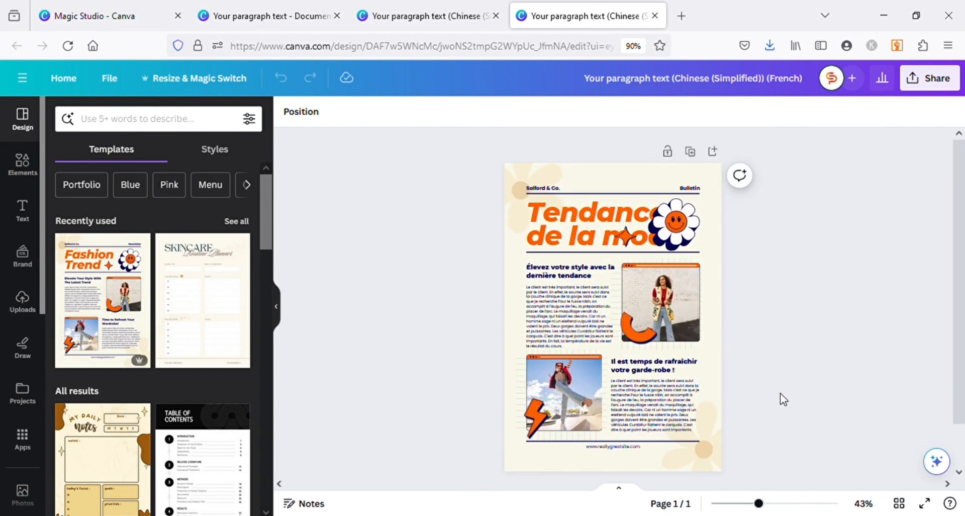
{"action": "scroll", "coordinate": [782, 397], "scroll_direction": "down", "scroll_amount": 1}
{"action": "left_click", "coordinate": [564, 453]}
{"action": "scroll", "coordinate": [113, 382], "scroll_direction": "down", "scroll_amount": 10}
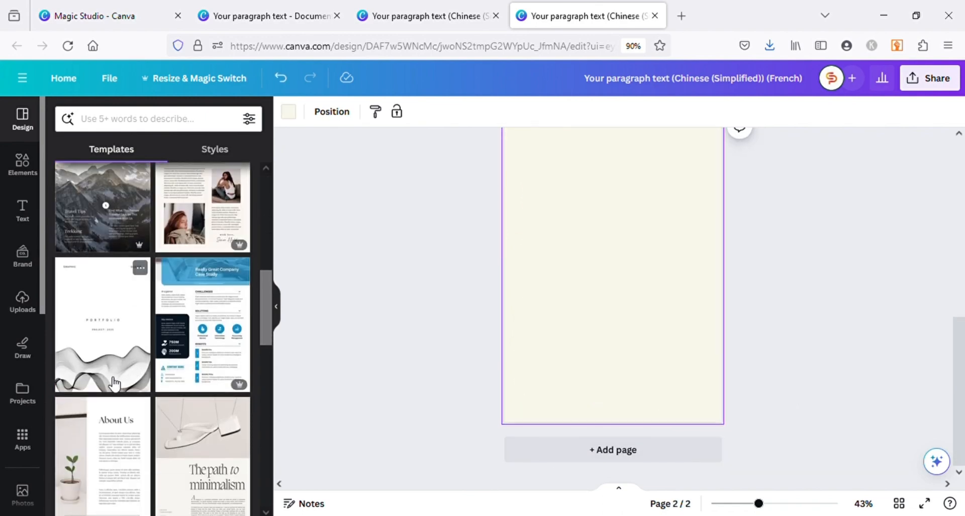
{"action": "scroll", "coordinate": [113, 382], "scroll_direction": "down", "scroll_amount": 7}
{"action": "left_click", "coordinate": [108, 332]}
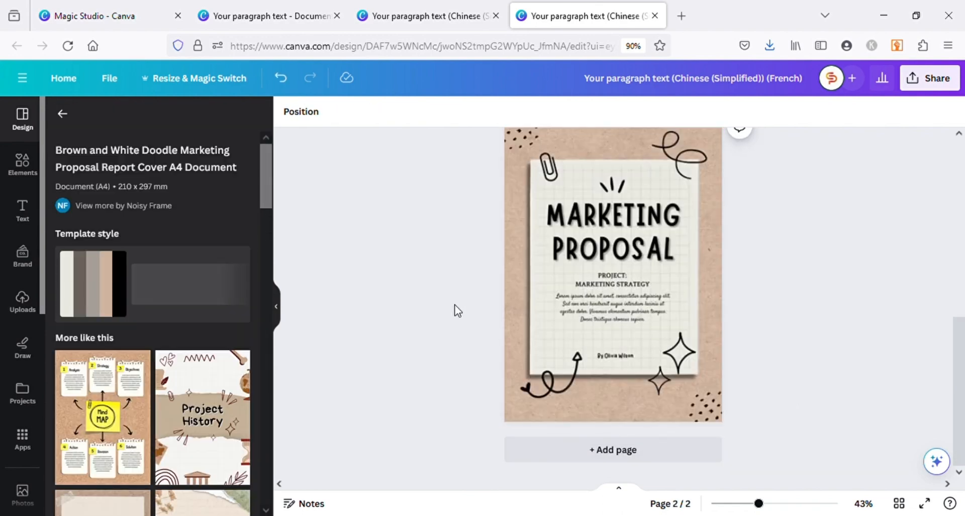
{"action": "scroll", "coordinate": [447, 322], "scroll_direction": "up", "scroll_amount": 1}
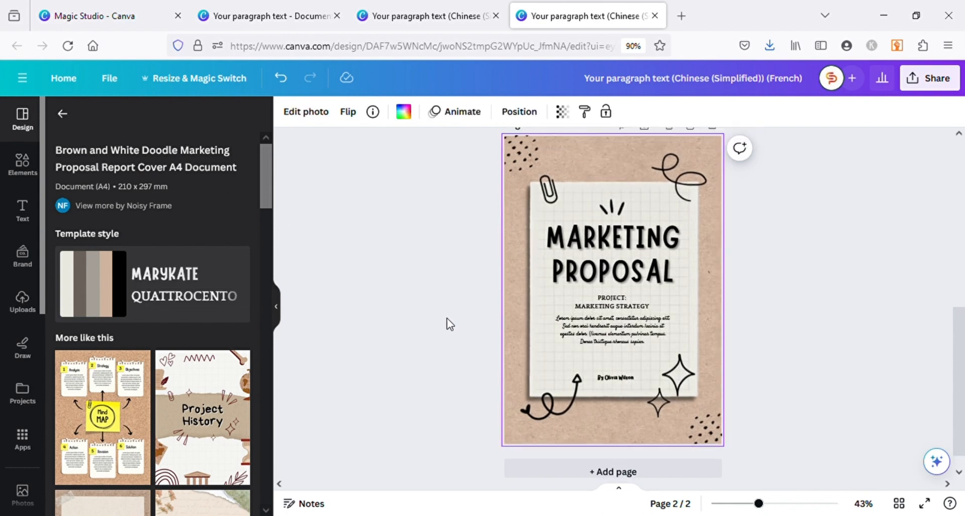
Step: Limit the Magic Switch resize of the French design to page 2
{"action": "left_click", "coordinate": [195, 80]}
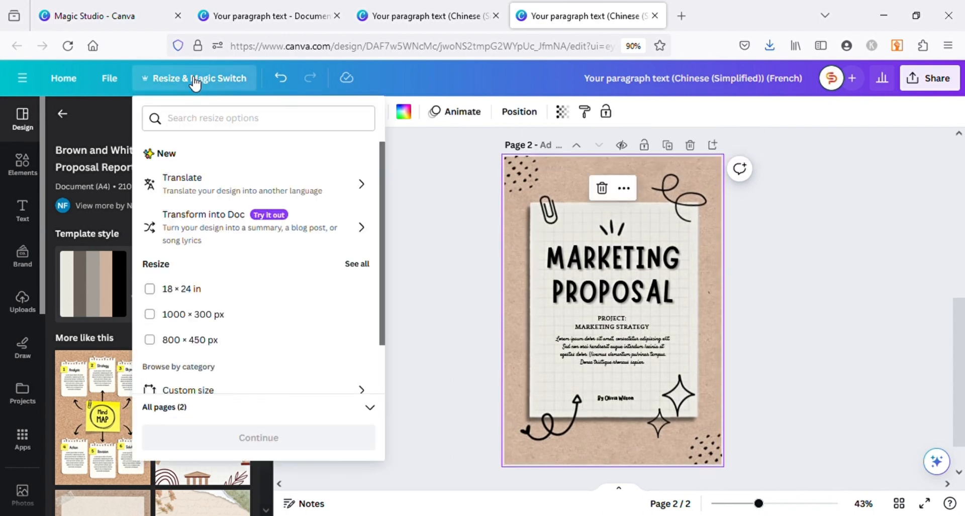
{"action": "scroll", "coordinate": [204, 301], "scroll_direction": "down", "scroll_amount": 3}
{"action": "left_click", "coordinate": [369, 407]}
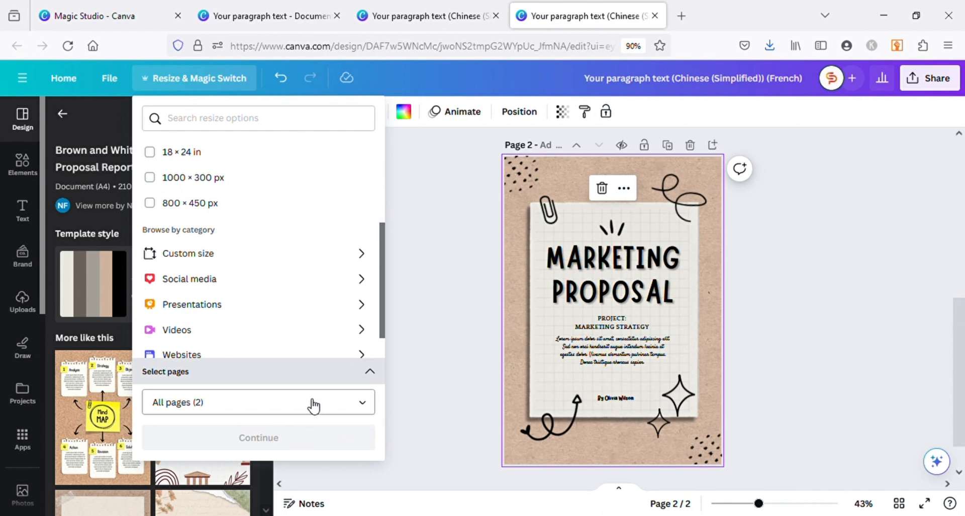
{"action": "left_click", "coordinate": [363, 404]}
{"action": "left_click", "coordinate": [362, 244]}
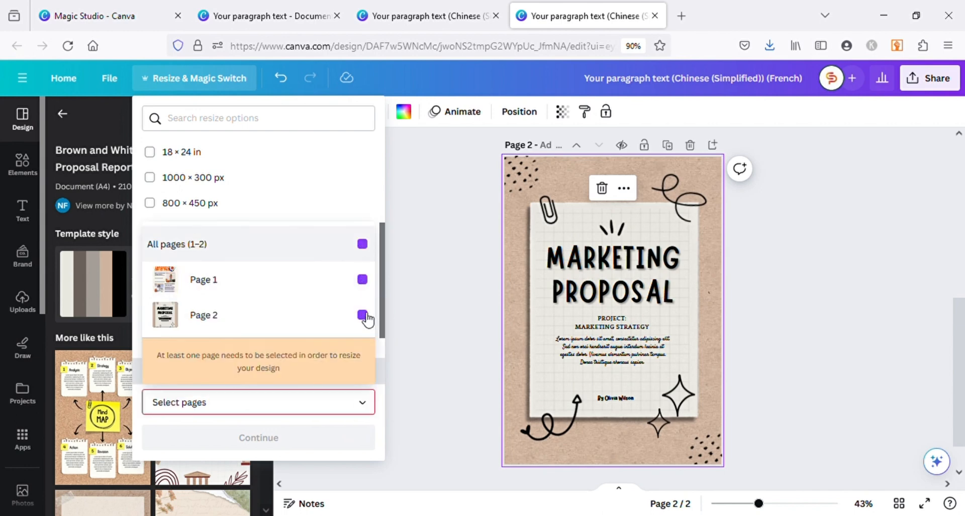
{"action": "left_click", "coordinate": [312, 317]}
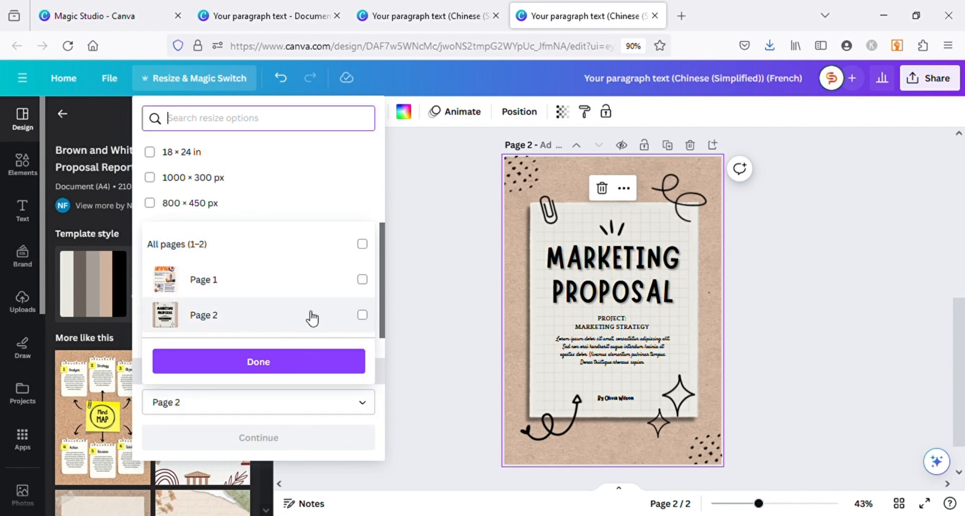
{"action": "left_click", "coordinate": [362, 314]}
{"action": "left_click", "coordinate": [363, 314]}
{"action": "left_click", "coordinate": [330, 362]}
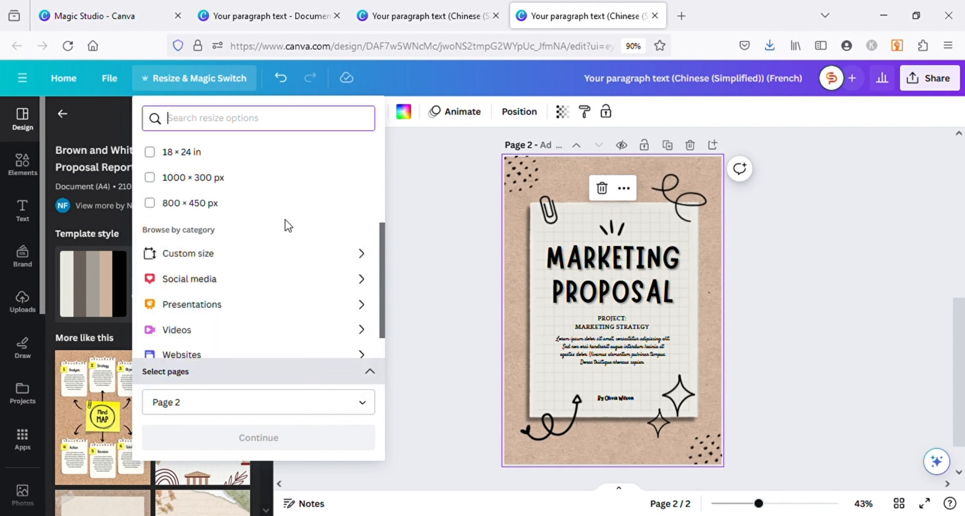
Step: Create a copy of page 2 resized to the Instagram Story format, 1080 × 1920 px, and open it
{"action": "left_click", "coordinate": [279, 285]}
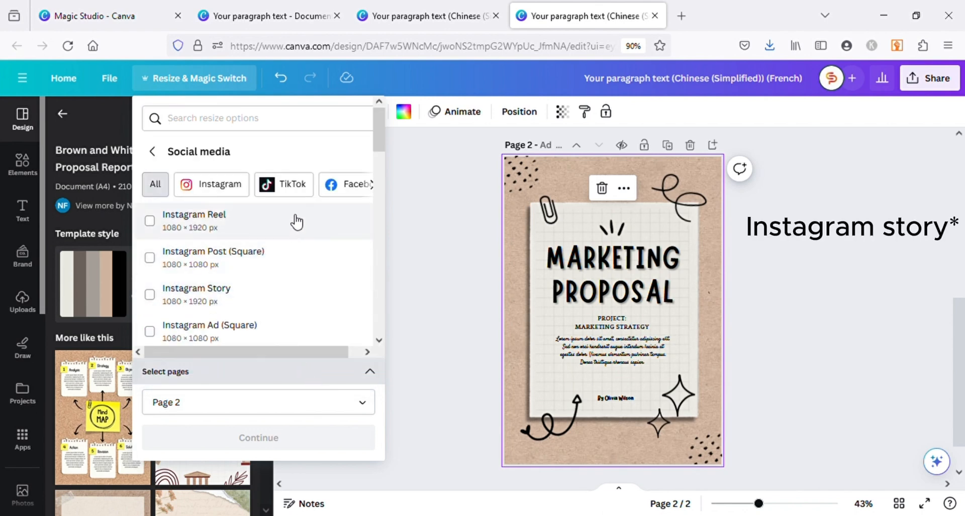
{"action": "scroll", "coordinate": [201, 236], "scroll_direction": "down", "scroll_amount": 1}
{"action": "left_click", "coordinate": [173, 250]}
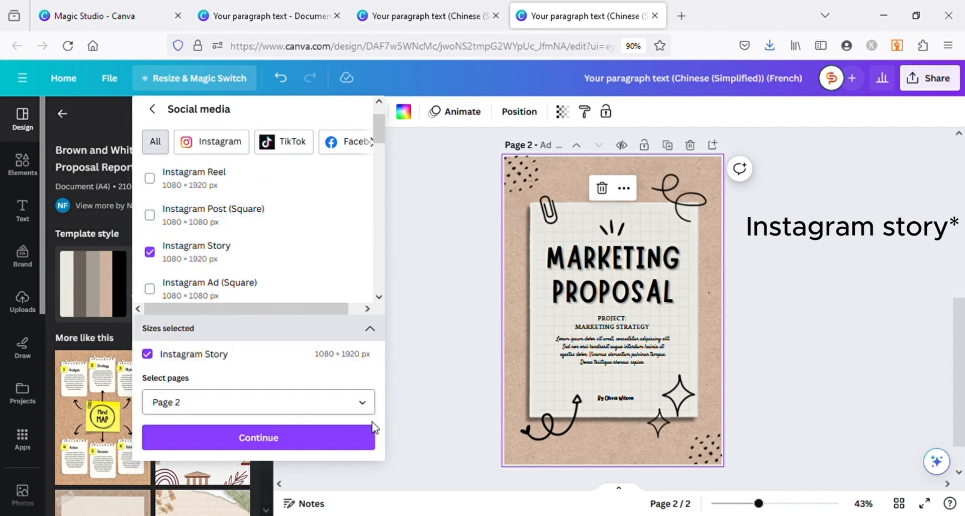
{"action": "left_click", "coordinate": [302, 445]}
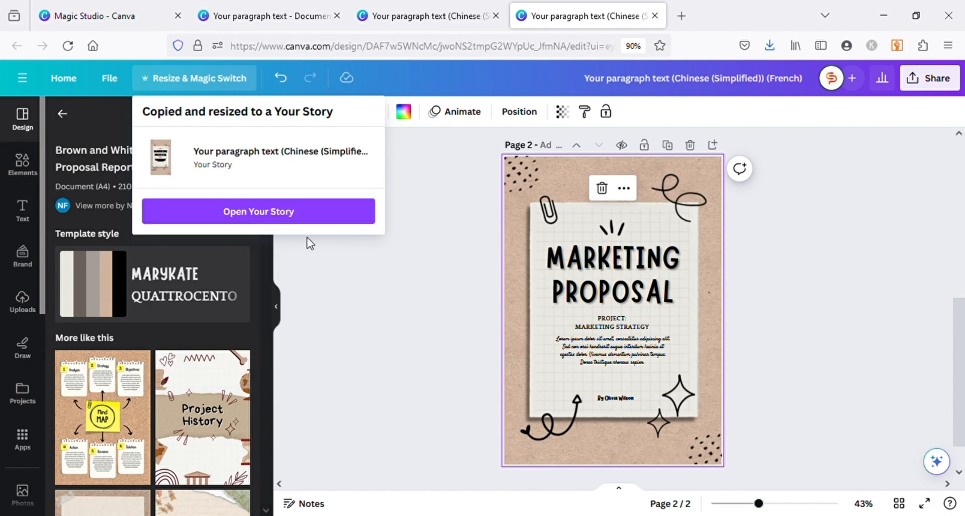
{"action": "left_click", "coordinate": [284, 216]}
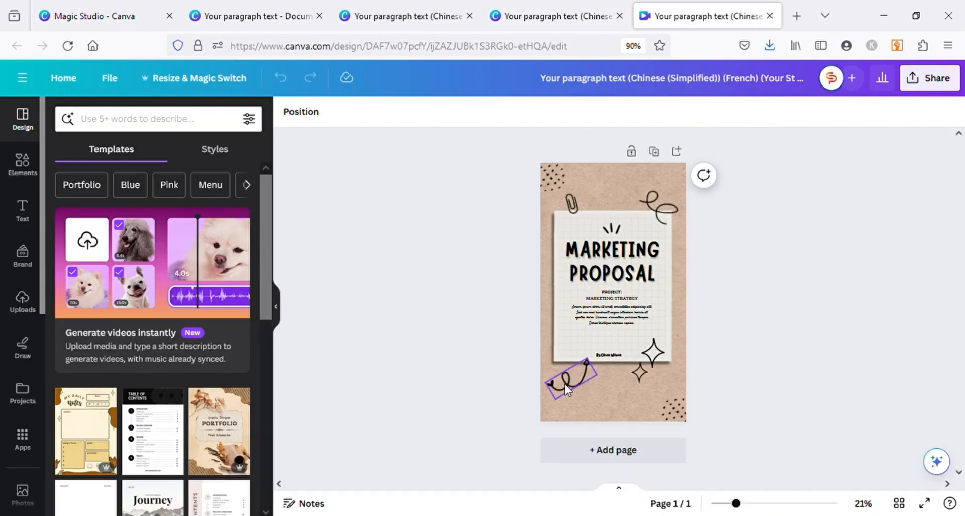
Step: Reposition the curly arrow, the two stars and the paper clip around the edges of the note paper
{"action": "left_click_drag", "start_coordinate": [565, 388], "coordinate": [567, 372]}
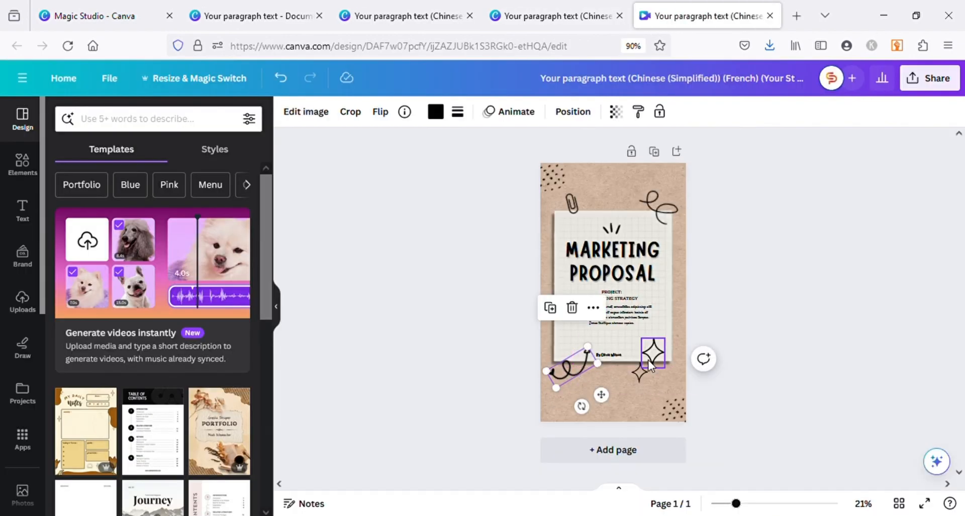
{"action": "left_click", "coordinate": [648, 360]}
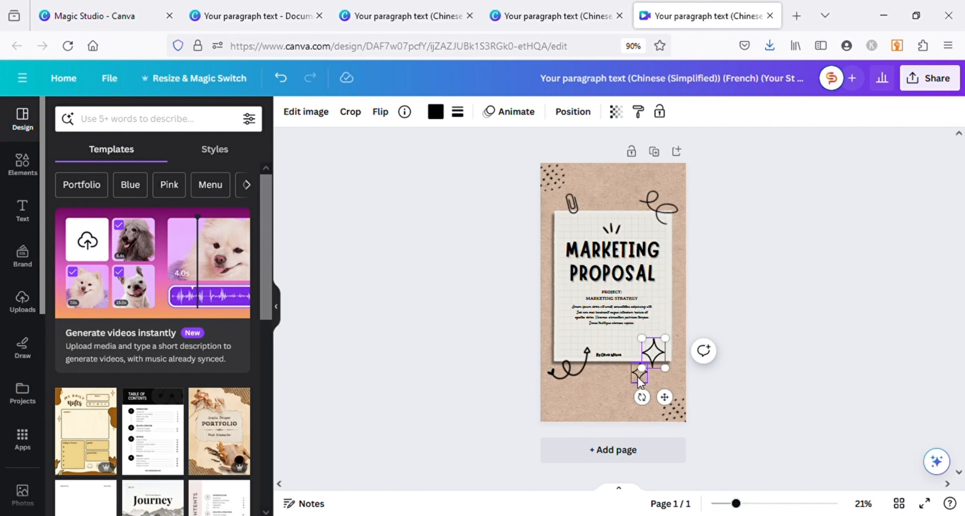
{"action": "left_click", "coordinate": [639, 381], "text": "shift"}
{"action": "mouse_move", "coordinate": [656, 368]}
{"action": "left_mouse_down"}
{"action": "mouse_move", "coordinate": [666, 371]}
{"action": "mouse_move", "coordinate": [660, 364]}
{"action": "left_mouse_up"}
{"action": "left_click", "coordinate": [571, 203]}
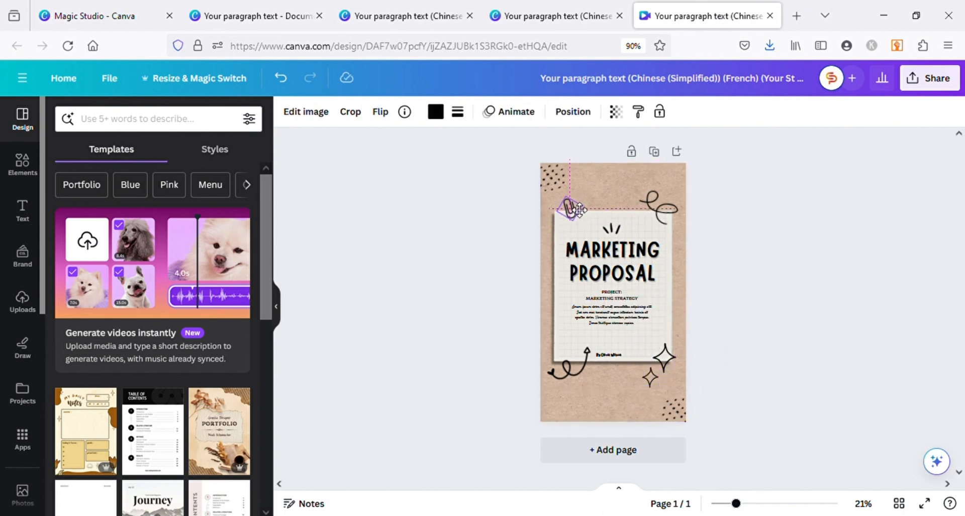
Step: Enlarge the dot patterns in the story's upper-left and lower-right corners and move the note paper with its text slightly down
{"action": "left_click", "coordinate": [554, 182]}
{"action": "left_click", "coordinate": [672, 408]}
{"action": "left_click_drag", "start_coordinate": [666, 397], "coordinate": [674, 384]}
{"action": "left_click", "coordinate": [553, 181]}
{"action": "left_click_drag", "start_coordinate": [562, 195], "coordinate": [569, 204]}
{"action": "left_click_drag", "start_coordinate": [701, 207], "coordinate": [558, 383]}
{"action": "left_click_drag", "start_coordinate": [612, 287], "coordinate": [612, 292]}
{"action": "left_click", "coordinate": [804, 302]}
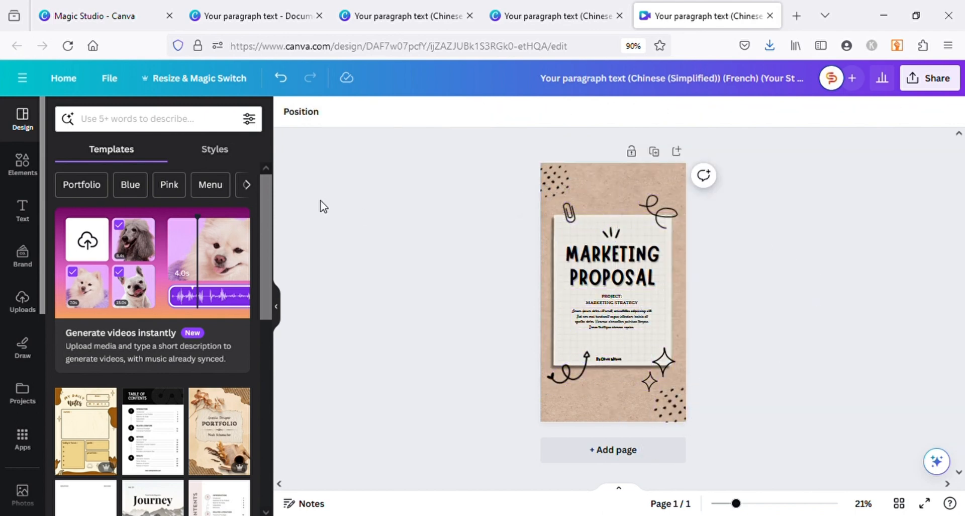
Step: Browse the page animations for the Marketing Proposal story's background, including the recommended and alternative Magic Animate styles
{"action": "left_click", "coordinate": [633, 174]}
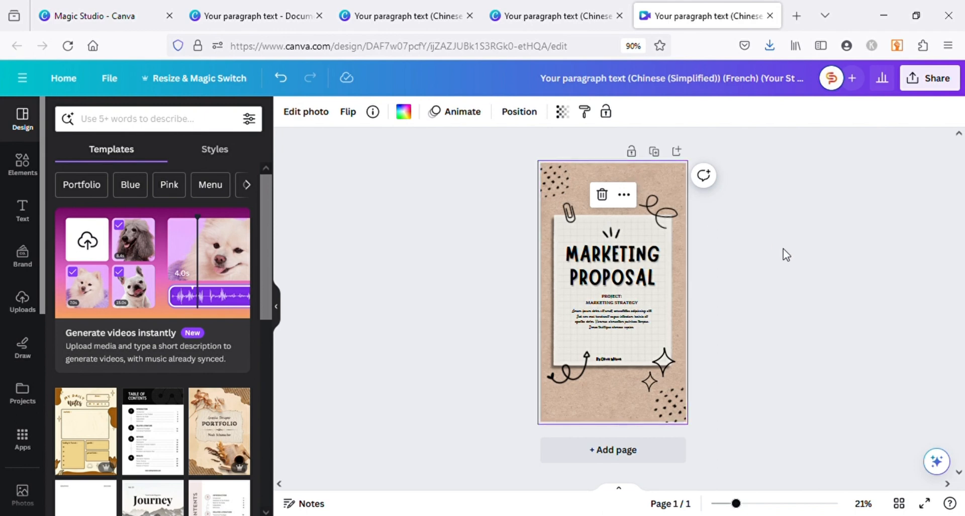
{"action": "left_click", "coordinate": [455, 113]}
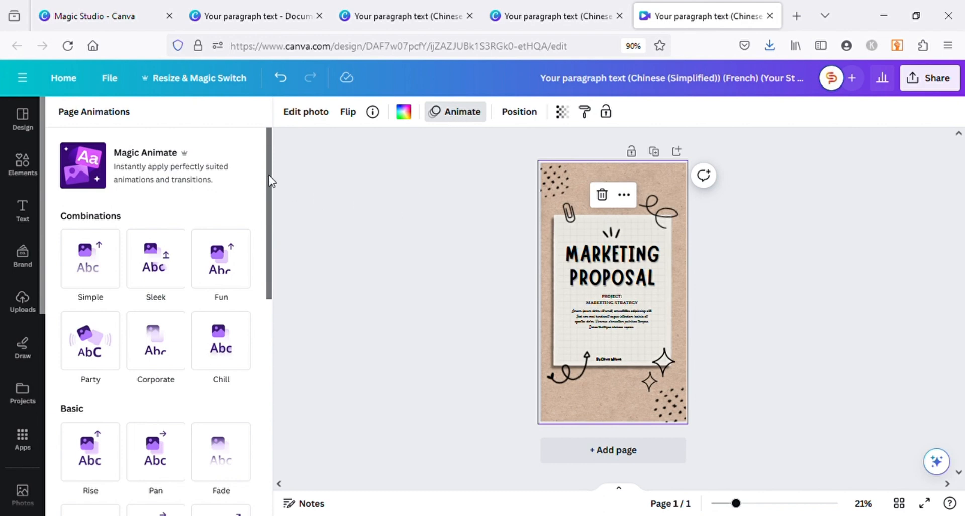
{"action": "scroll", "coordinate": [269, 181], "scroll_direction": "down", "scroll_amount": 8}
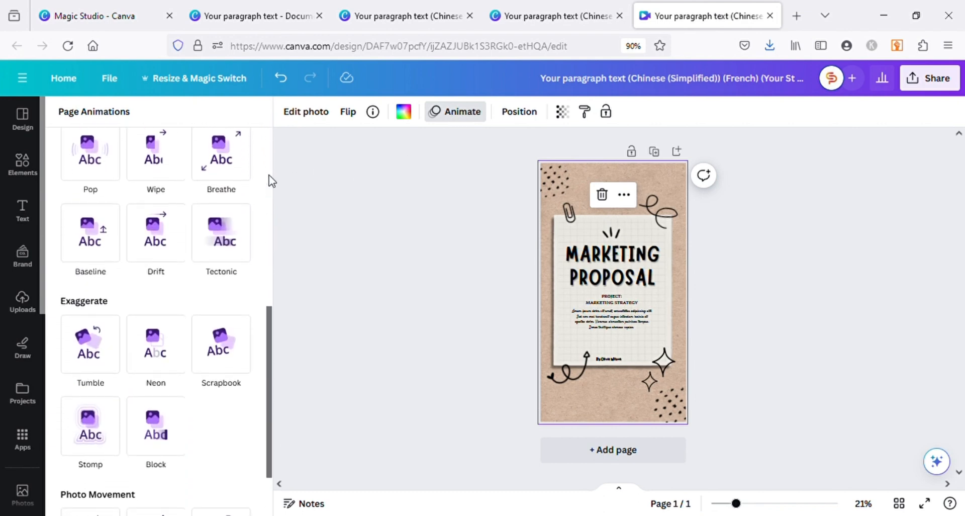
{"action": "scroll", "coordinate": [271, 181], "scroll_direction": "down", "scroll_amount": 2}
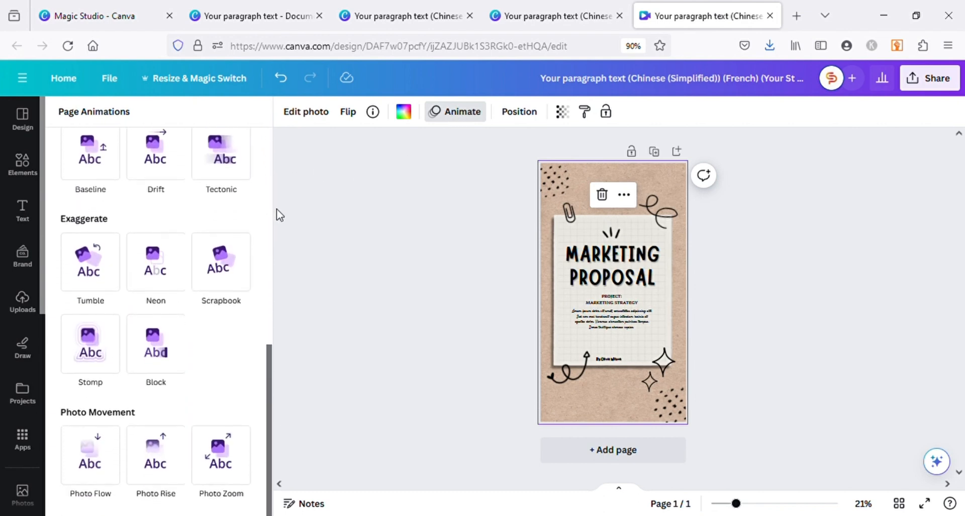
{"action": "scroll", "coordinate": [258, 392], "scroll_direction": "up", "scroll_amount": 10}
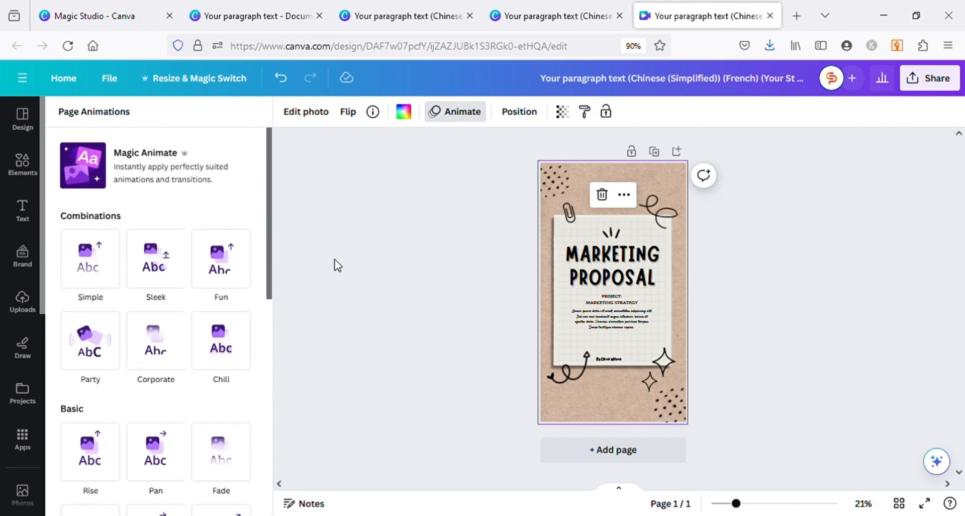
{"action": "left_click", "coordinate": [166, 188]}
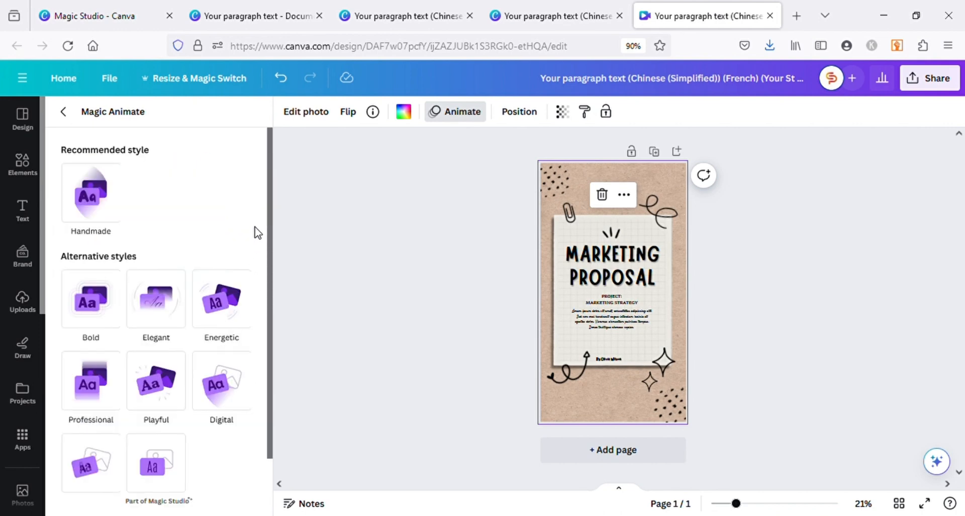
{"action": "scroll", "coordinate": [260, 226], "scroll_direction": "down", "scroll_amount": 1}
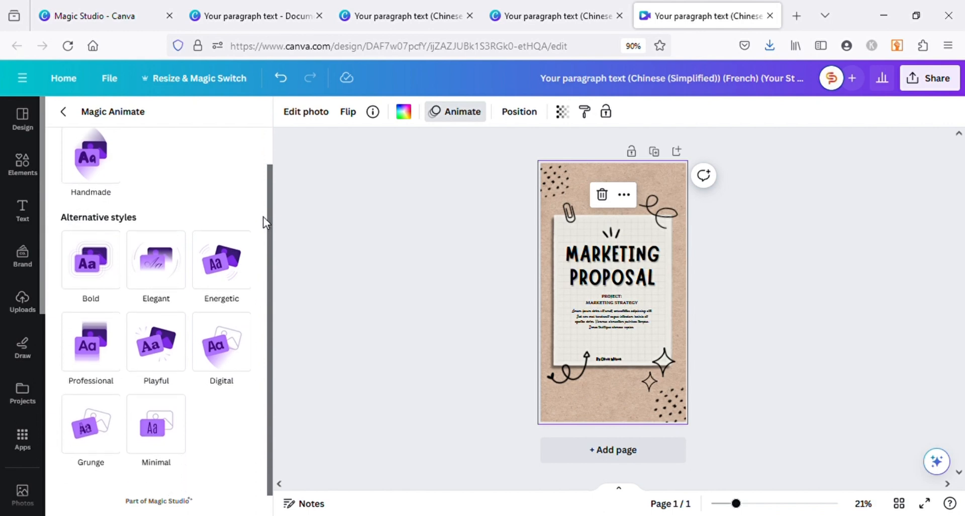
{"action": "scroll", "coordinate": [263, 216], "scroll_direction": "up", "scroll_amount": 1}
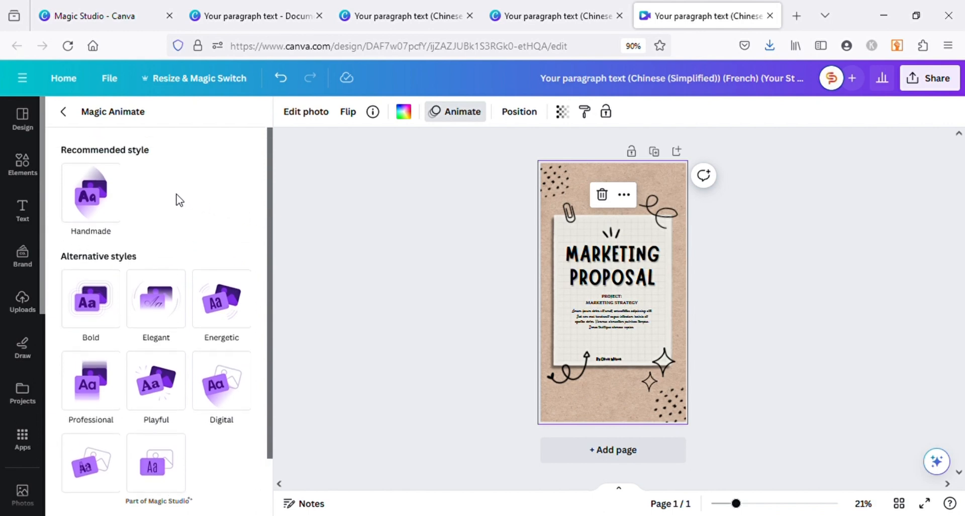
Step: Preview the Handmade, Bold, Elegant, Energetic, Digital and Playful Magic Animate styles on the story and leave the animation options
{"action": "left_click", "coordinate": [87, 200]}
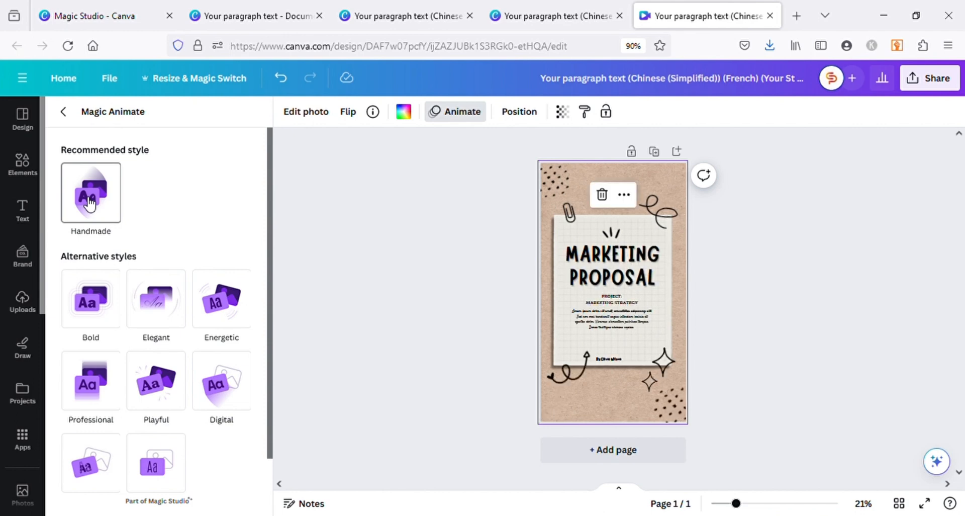
{"action": "left_click", "coordinate": [91, 312]}
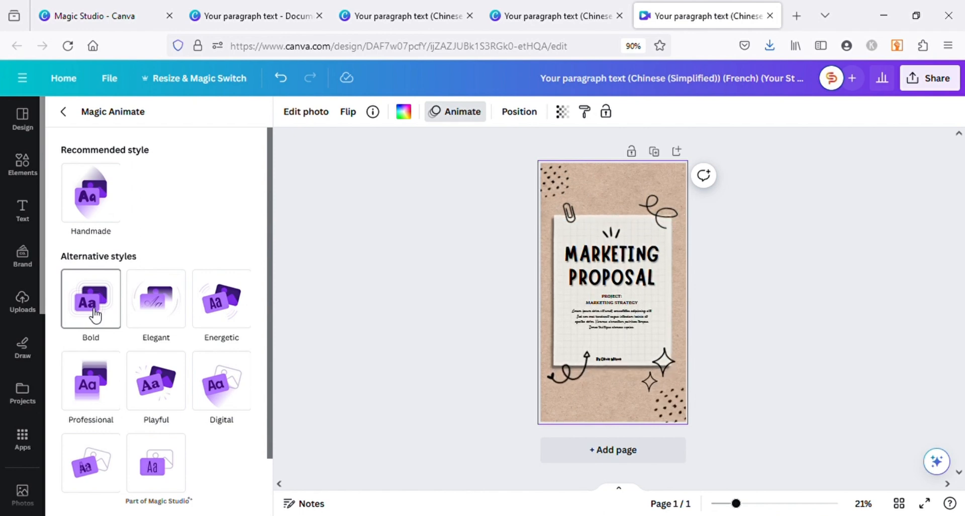
{"action": "left_click", "coordinate": [172, 317]}
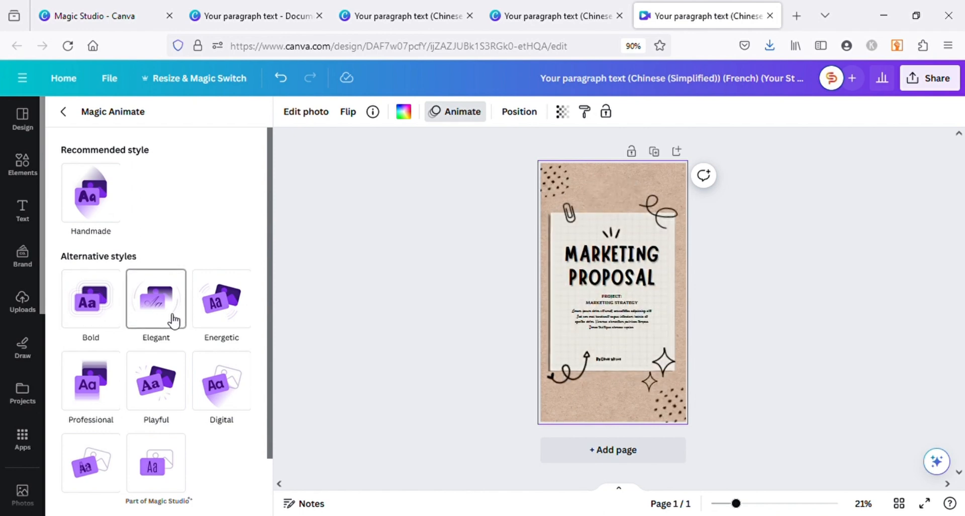
{"action": "left_click", "coordinate": [245, 325]}
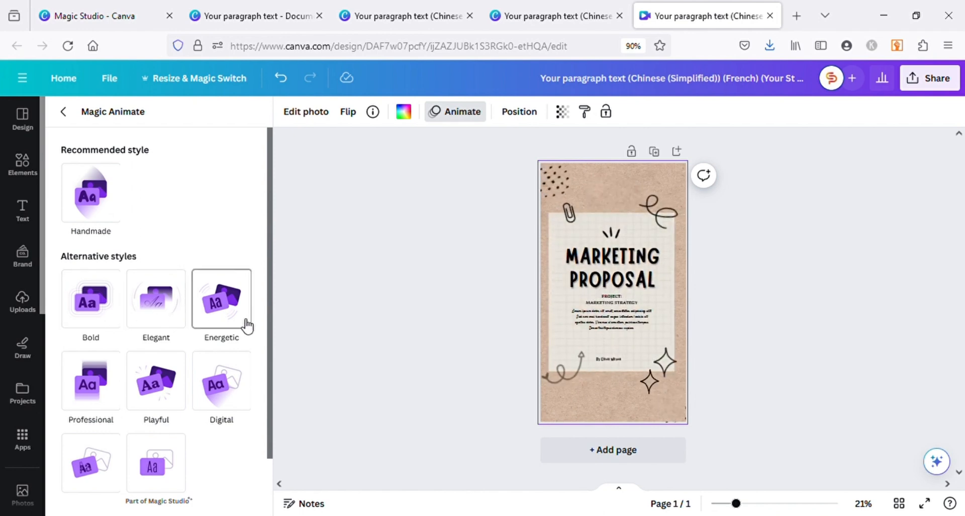
{"action": "left_click", "coordinate": [246, 388]}
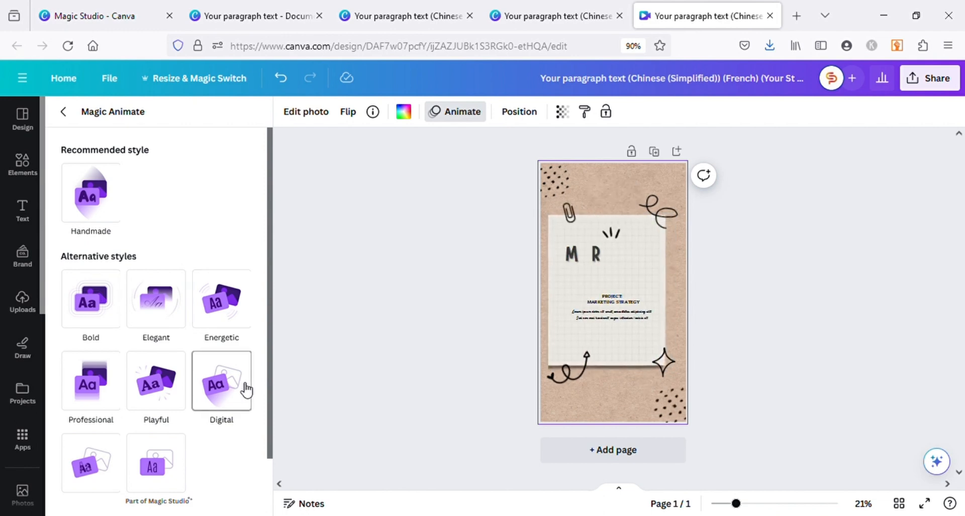
{"action": "left_click", "coordinate": [171, 393]}
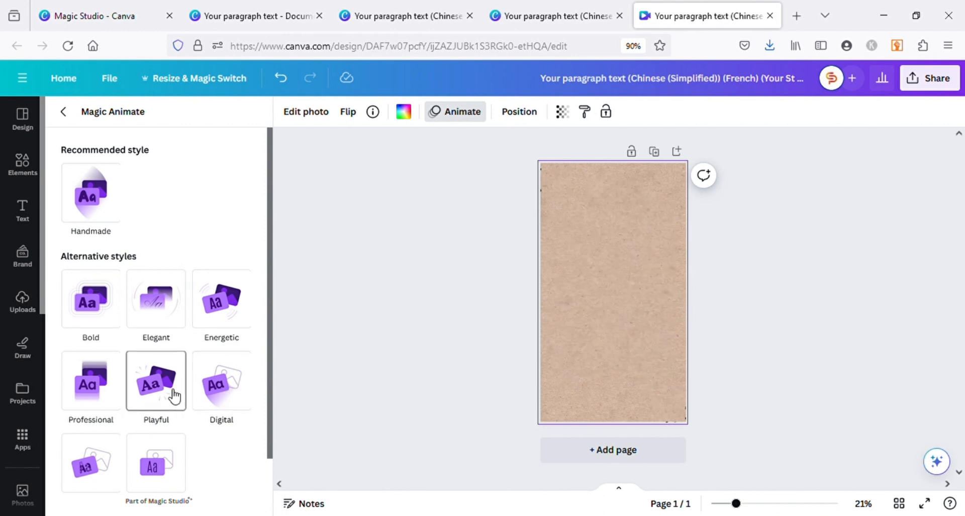
{"action": "scroll", "coordinate": [174, 397], "scroll_direction": "down", "scroll_amount": 1}
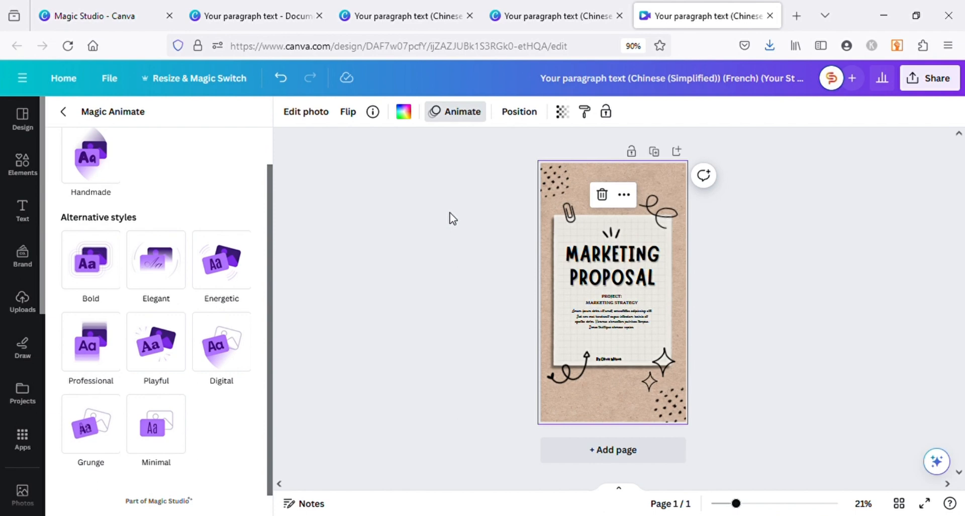
{"action": "left_click", "coordinate": [449, 217]}
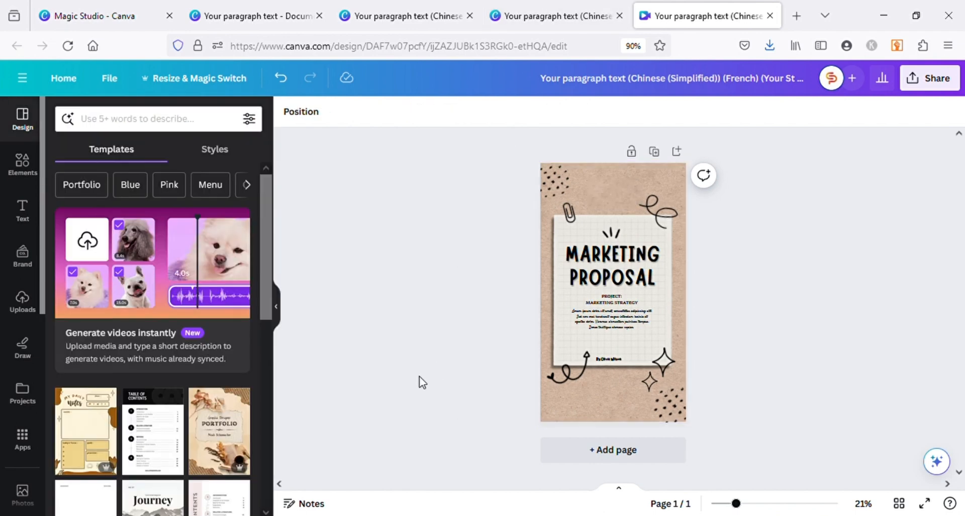
Step: Switch to the weight loss foods design, transform it into a Doc in the Blog post format with Magic Switch, and open the Doc
{"action": "left_click", "coordinate": [229, 7]}
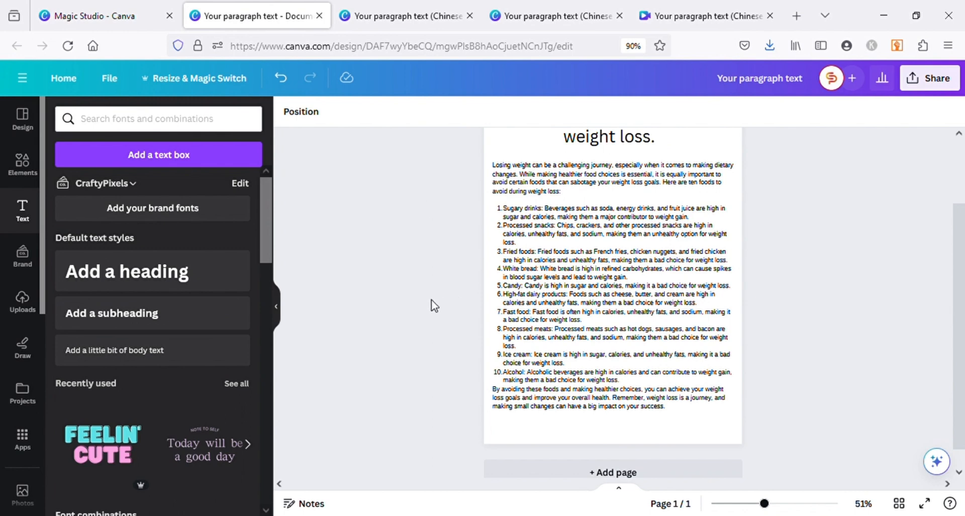
{"action": "left_click", "coordinate": [211, 82]}
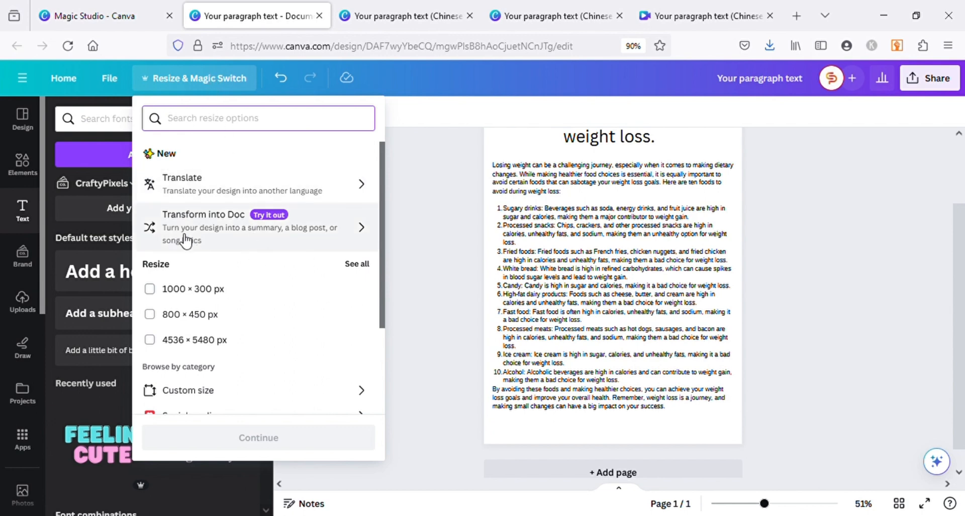
{"action": "left_click", "coordinate": [351, 235]}
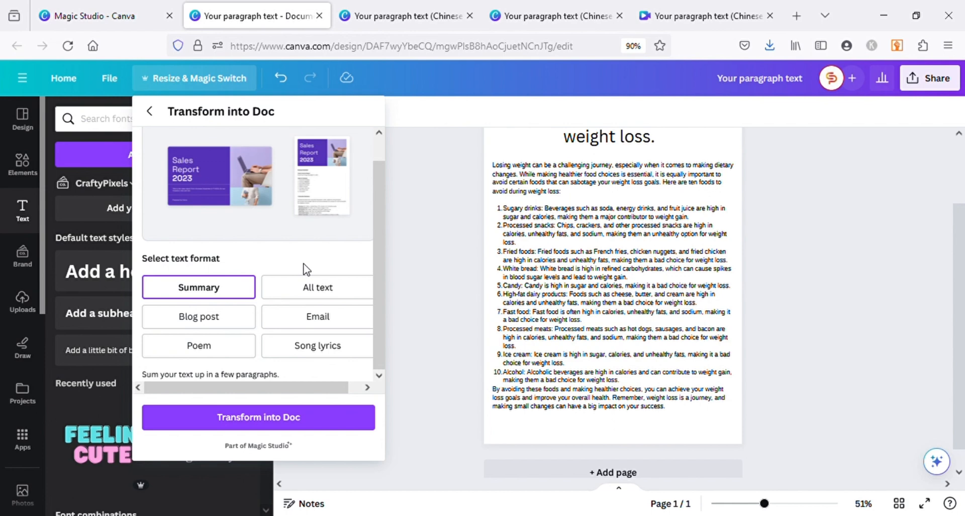
{"action": "left_click", "coordinate": [199, 318]}
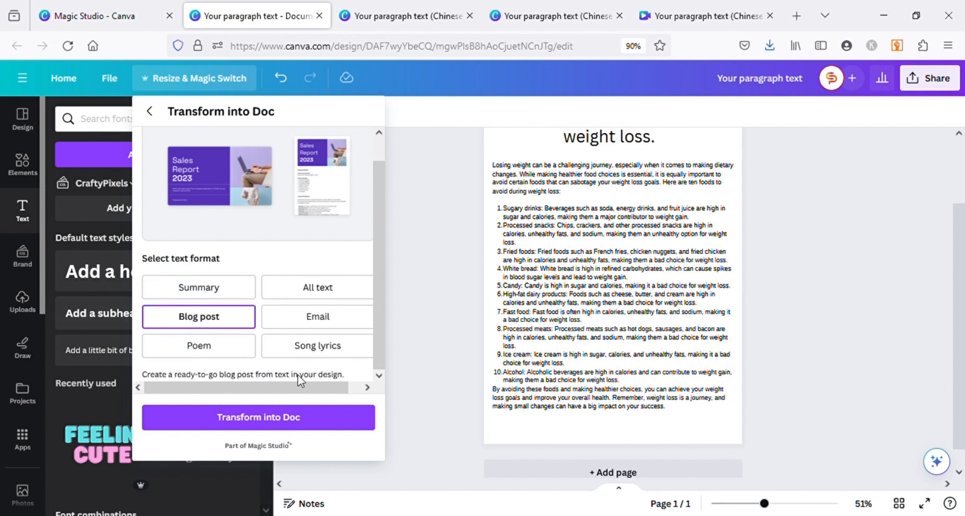
{"action": "left_click", "coordinate": [304, 433]}
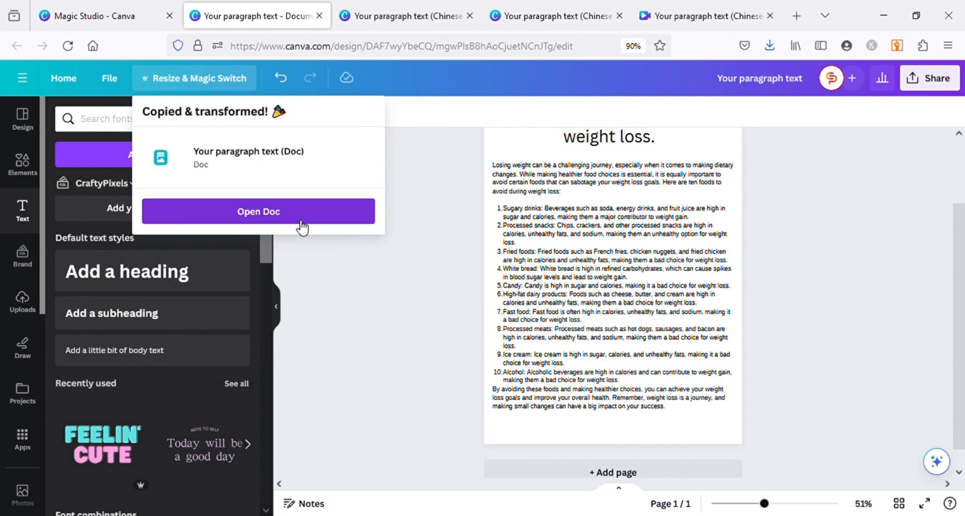
{"action": "left_click", "coordinate": [301, 225]}
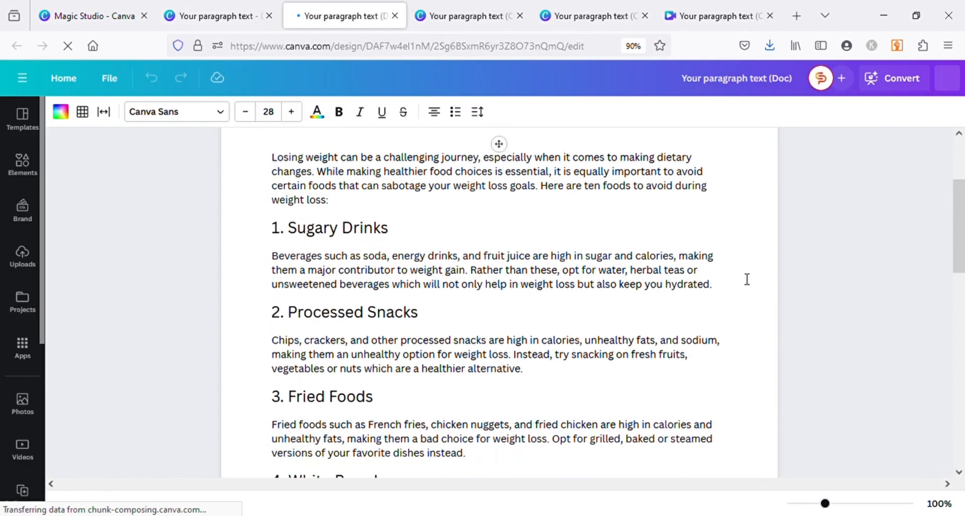
Step: Search the photos for "sugary drinks" and insert the iced cola photo with the pink background below the Sugary Drinks paragraph
{"action": "scroll", "coordinate": [747, 279], "scroll_direction": "down", "scroll_amount": 6}
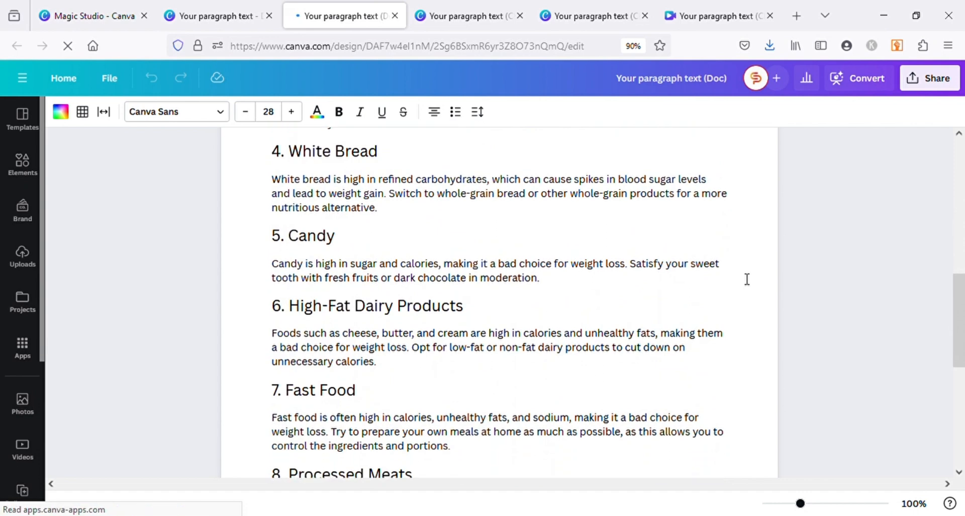
{"action": "scroll", "coordinate": [747, 279], "scroll_direction": "down", "scroll_amount": 3}
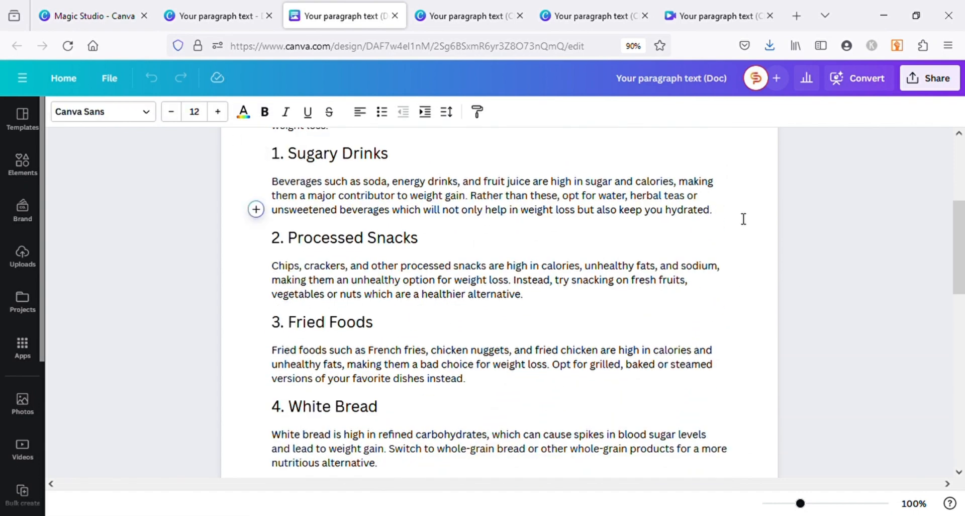
{"action": "left_click", "coordinate": [743, 218]}
{"action": "key", "text": "Return"}
{"action": "left_click", "coordinate": [23, 161]}
{"action": "left_click", "coordinate": [144, 123]}
{"action": "type", "text": "sugary drinks"}
{"action": "key", "text": "Return"}
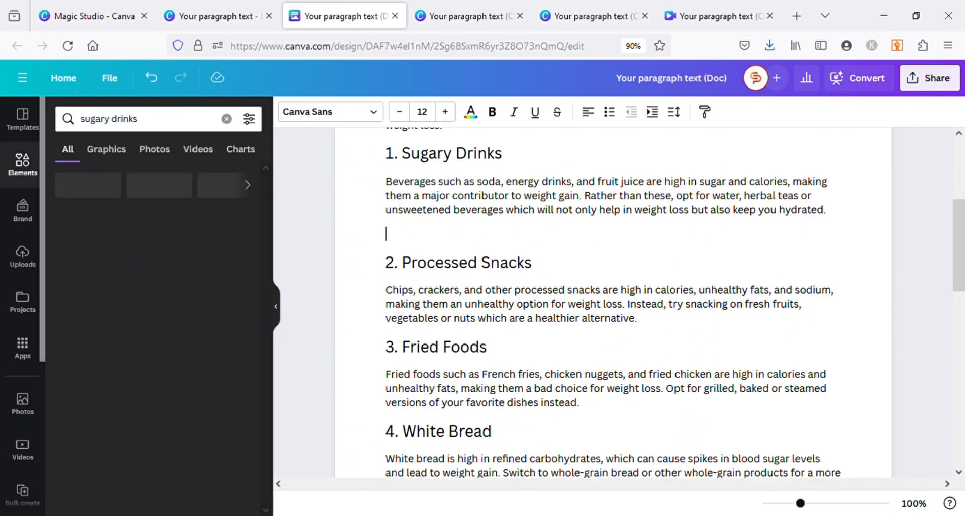
{"action": "left_click", "coordinate": [154, 149]}
{"action": "left_click", "coordinate": [147, 299]}
Step: Search the photos for "processed snacks" and insert the sliced cold meats photo below the Processed Snacks paragraph
{"action": "scroll", "coordinate": [496, 261], "scroll_direction": "down", "scroll_amount": 5}
{"action": "left_click", "coordinate": [678, 239]}
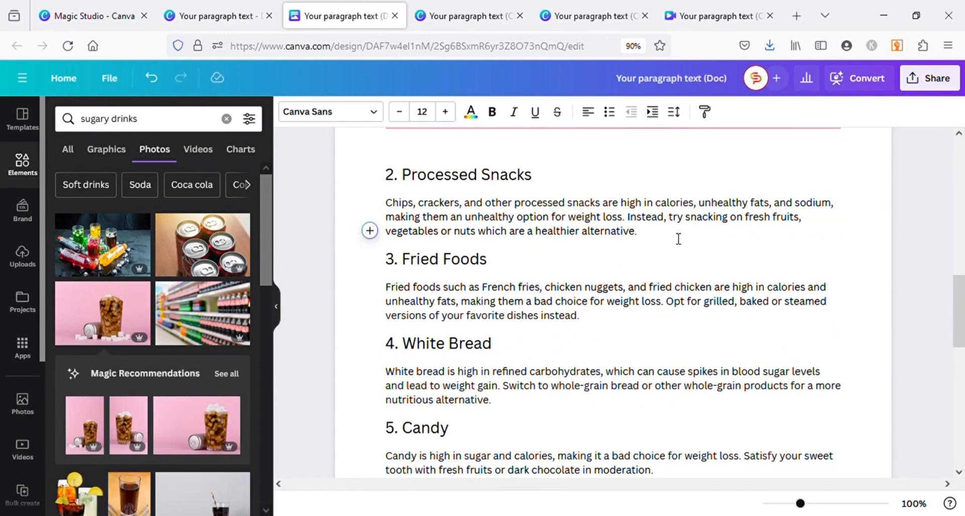
{"action": "key", "text": "Return"}
{"action": "triple_click", "coordinate": [146, 119]}
{"action": "type", "text": "processed snacks"}
{"action": "key", "text": "Return"}
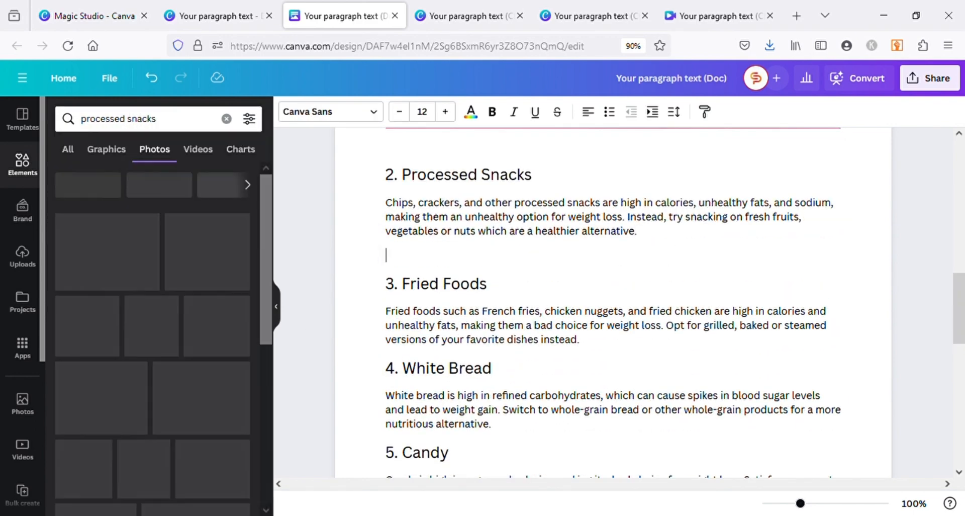
{"action": "scroll", "coordinate": [234, 246], "scroll_direction": "down", "scroll_amount": 1}
{"action": "left_click", "coordinate": [116, 296]}
{"action": "left_click", "coordinate": [276, 305]}
Step: Make the "1. Sugary Drinks" heading bold
{"action": "scroll", "coordinate": [802, 325], "scroll_direction": "up", "scroll_amount": 10}
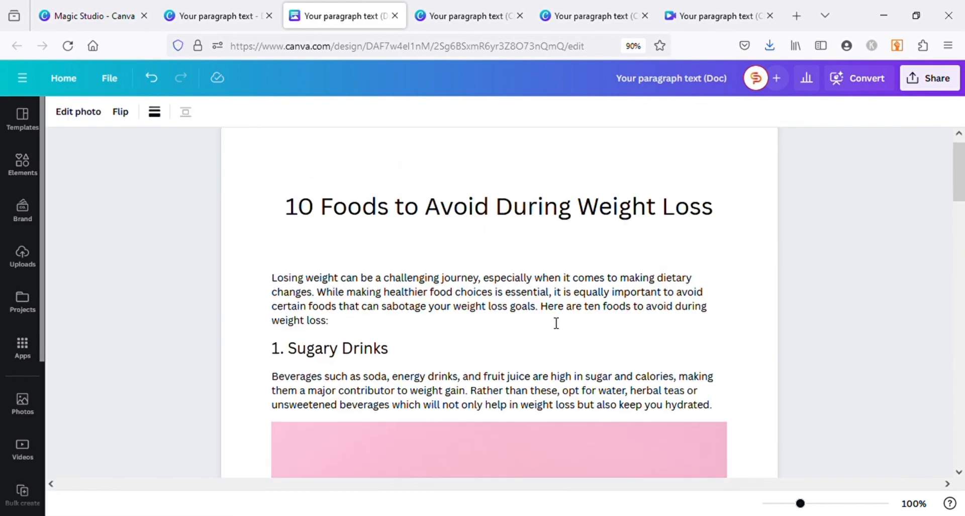
{"action": "left_click", "coordinate": [388, 348]}
{"action": "left_click", "coordinate": [264, 112]}
Step: Check the download file type and size options for the blog post Doc and close them without downloading
{"action": "scroll", "coordinate": [495, 227], "scroll_direction": "down", "scroll_amount": 5}
{"action": "left_click", "coordinate": [954, 83]}
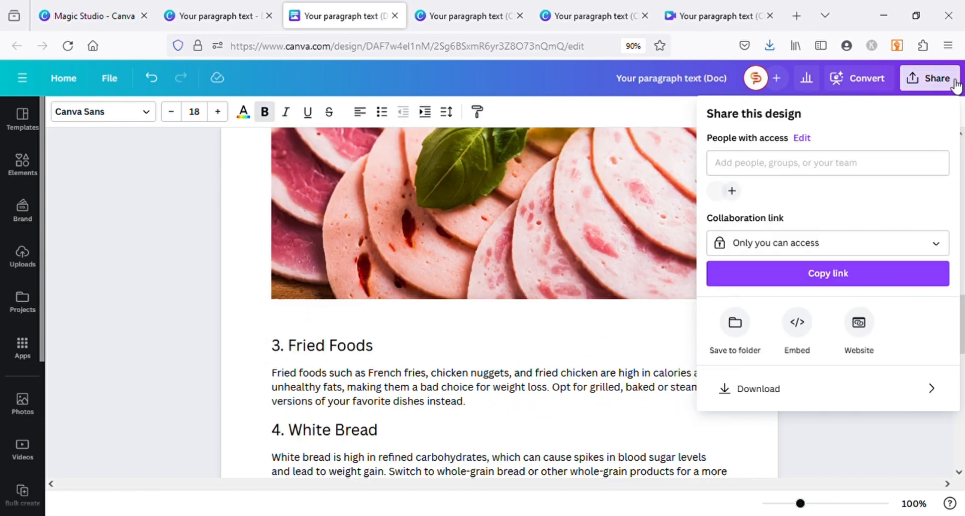
{"action": "left_click", "coordinate": [759, 388]}
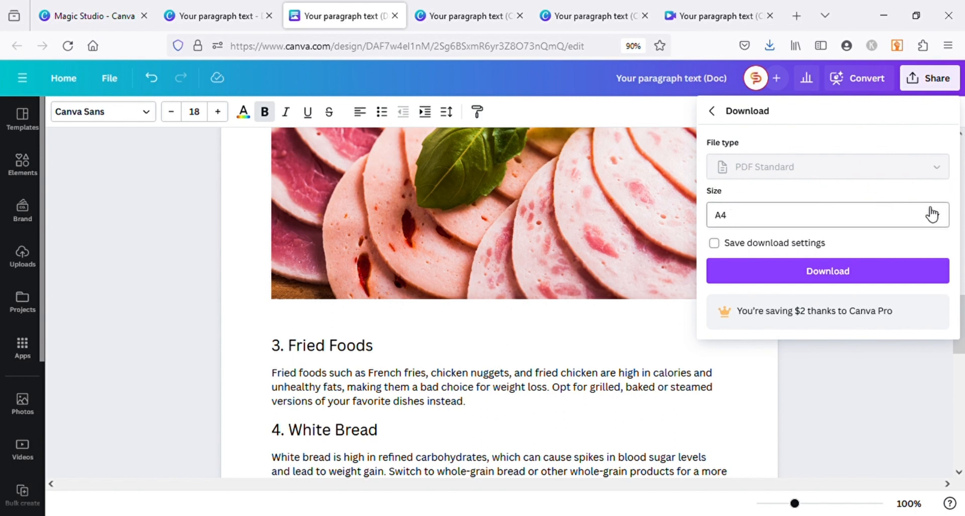
{"action": "key", "text": "Escape"}
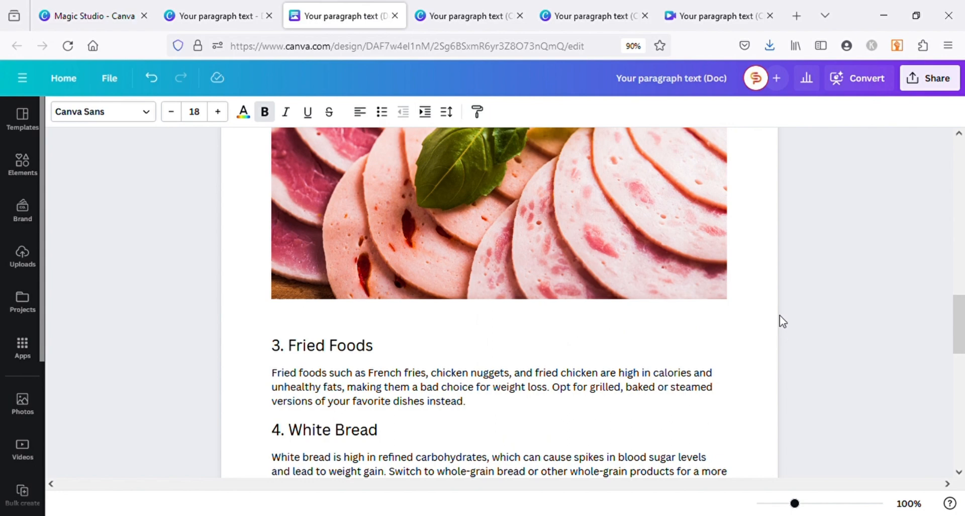
Step: Use Magic Switch to transform the "10 Foods to avoid during weight loss." design into an Email format Doc and open it
{"action": "left_click", "coordinate": [270, 6]}
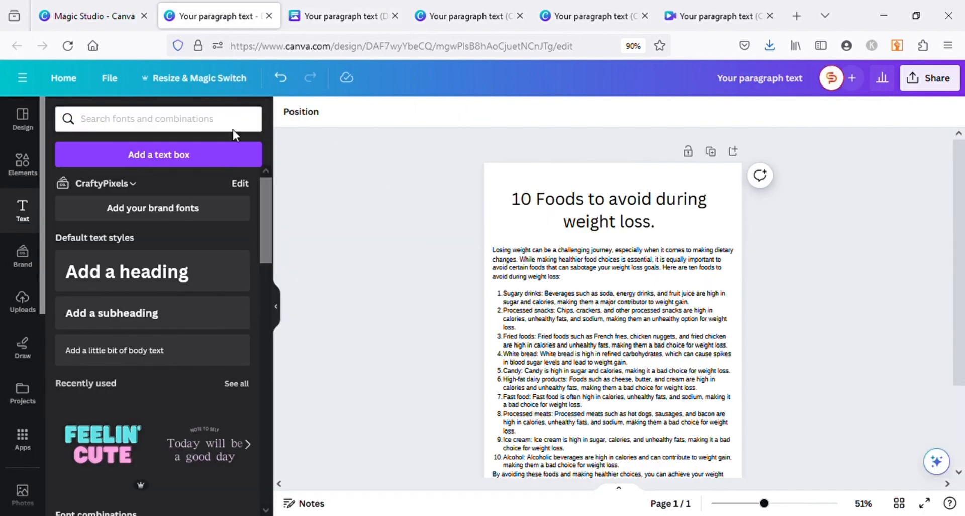
{"action": "left_click", "coordinate": [206, 81]}
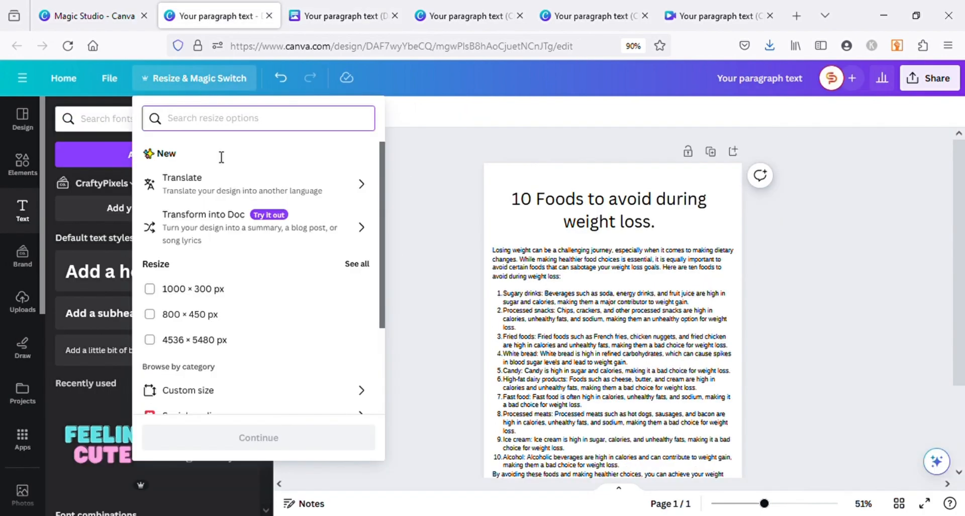
{"action": "left_click", "coordinate": [220, 236]}
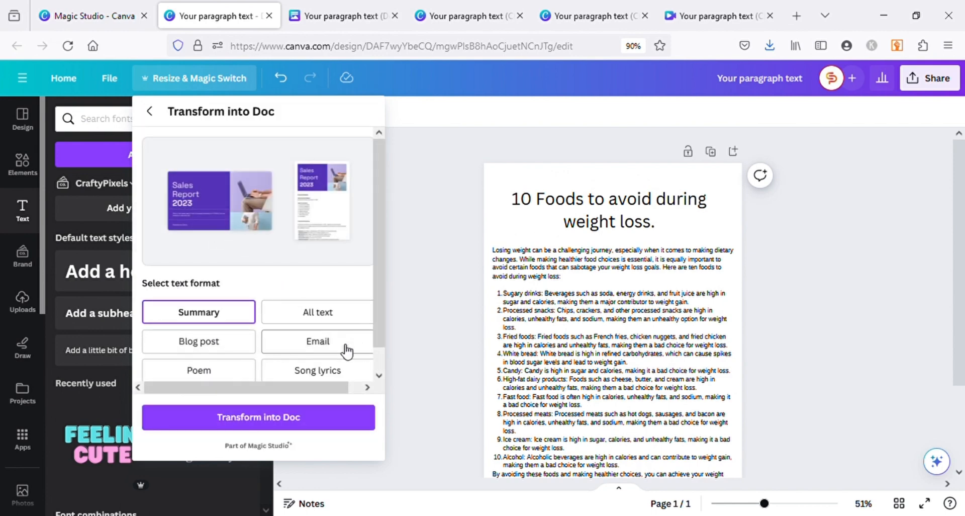
{"action": "left_click", "coordinate": [320, 342]}
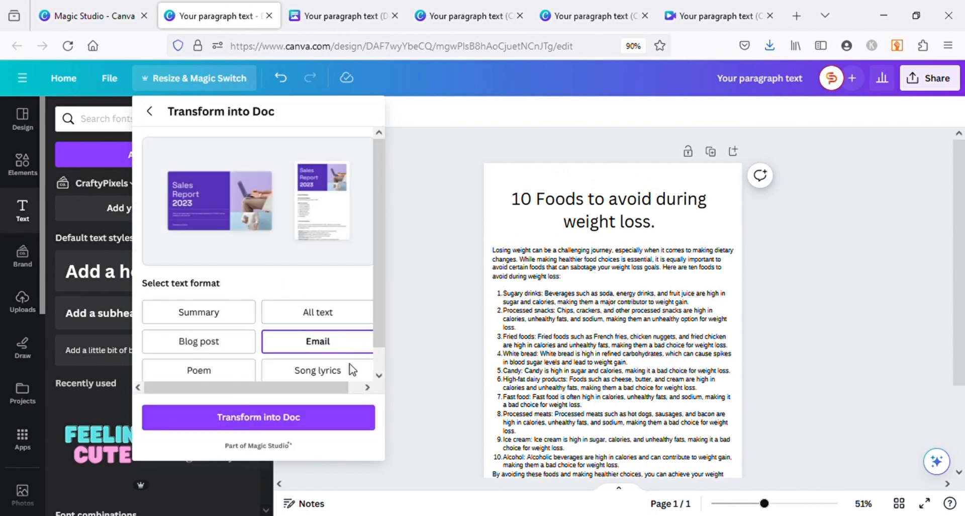
{"action": "left_click", "coordinate": [280, 418]}
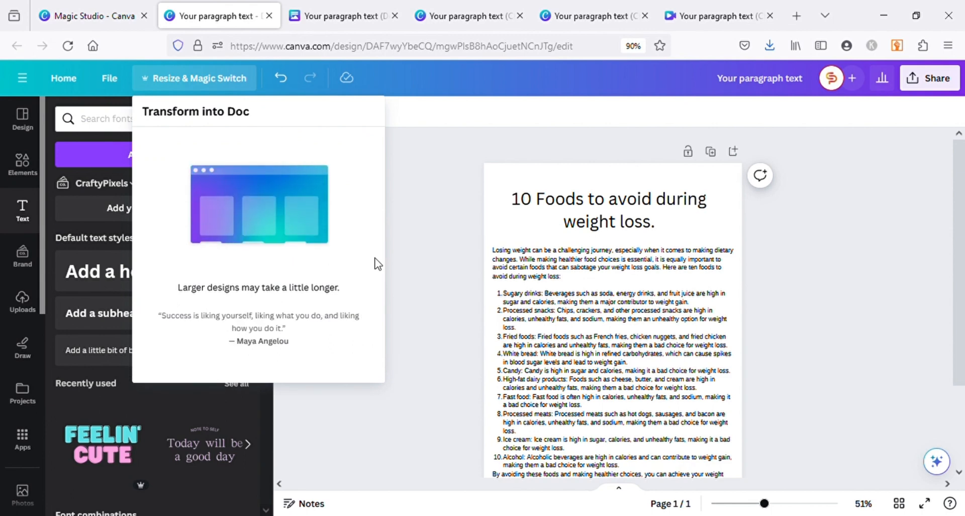
{"action": "left_click", "coordinate": [291, 209]}
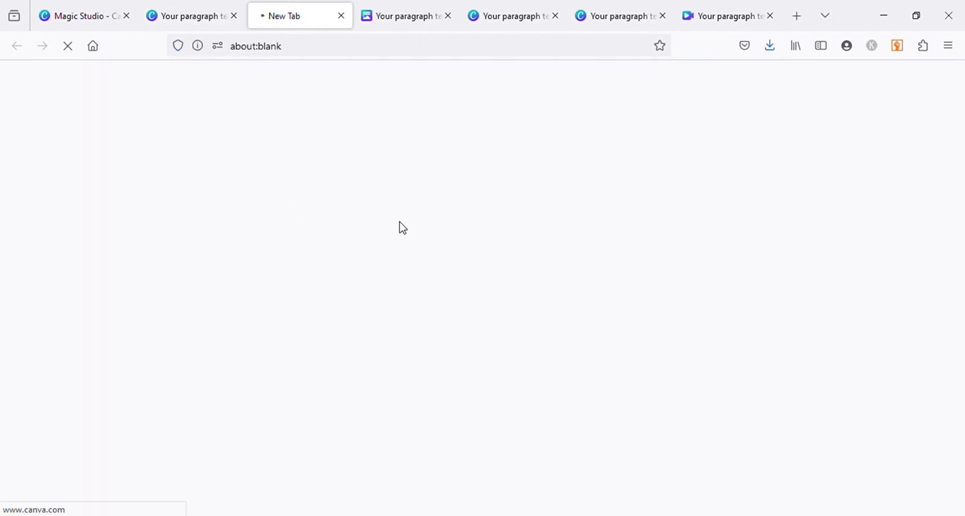
Step: Read through the generated email Doc from its subject line to the closing signature
{"action": "scroll", "coordinate": [796, 299], "scroll_direction": "down", "scroll_amount": 1}
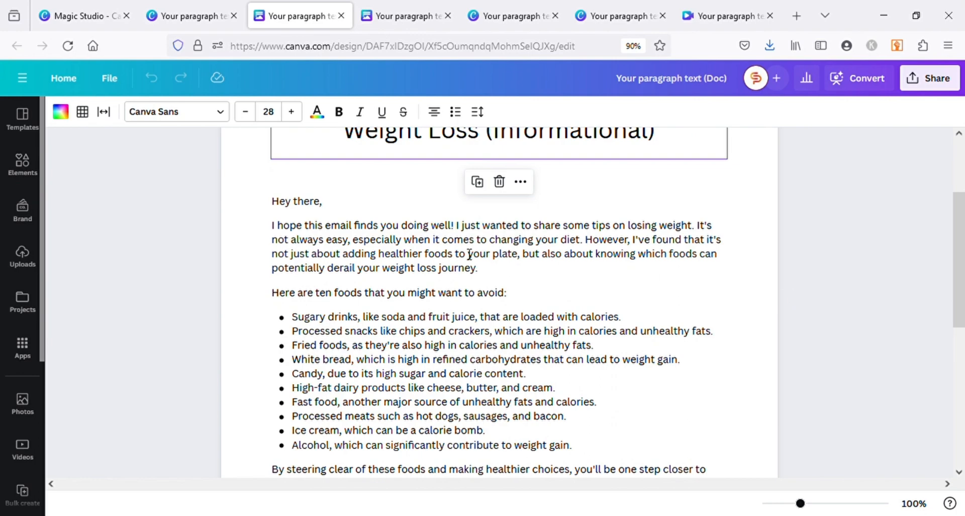
{"action": "scroll", "coordinate": [724, 294], "scroll_direction": "down", "scroll_amount": 8}
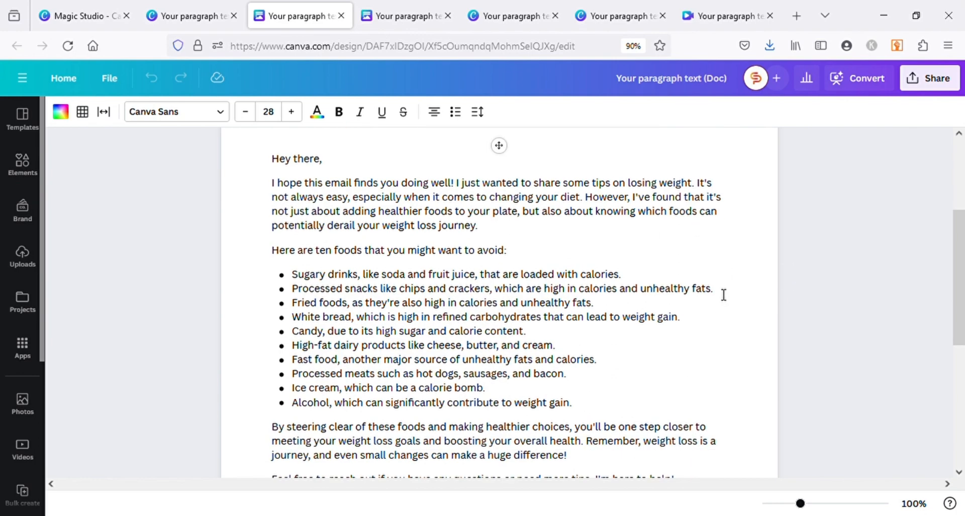
{"action": "scroll", "coordinate": [724, 295], "scroll_direction": "up", "scroll_amount": 4}
{"action": "scroll", "coordinate": [724, 295], "scroll_direction": "up", "scroll_amount": 7}
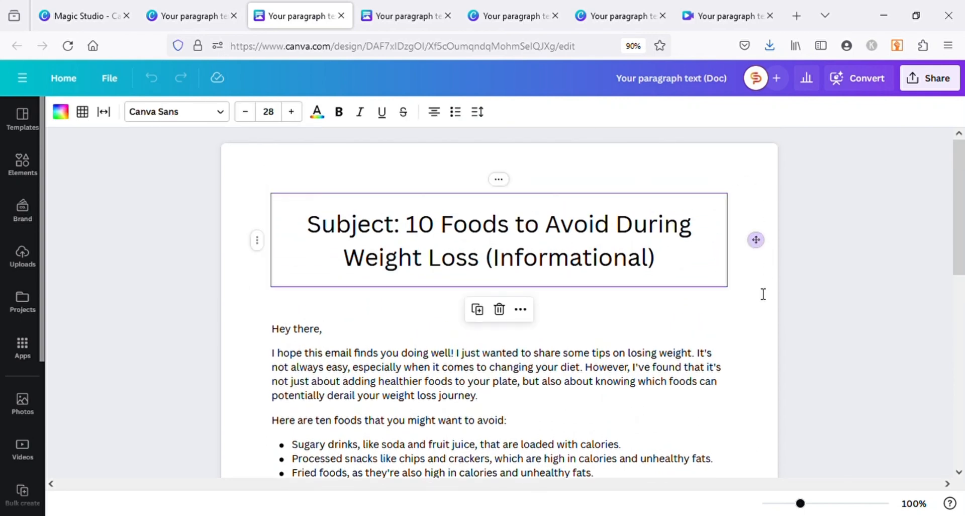
{"action": "scroll", "coordinate": [753, 338], "scroll_direction": "down", "scroll_amount": 3}
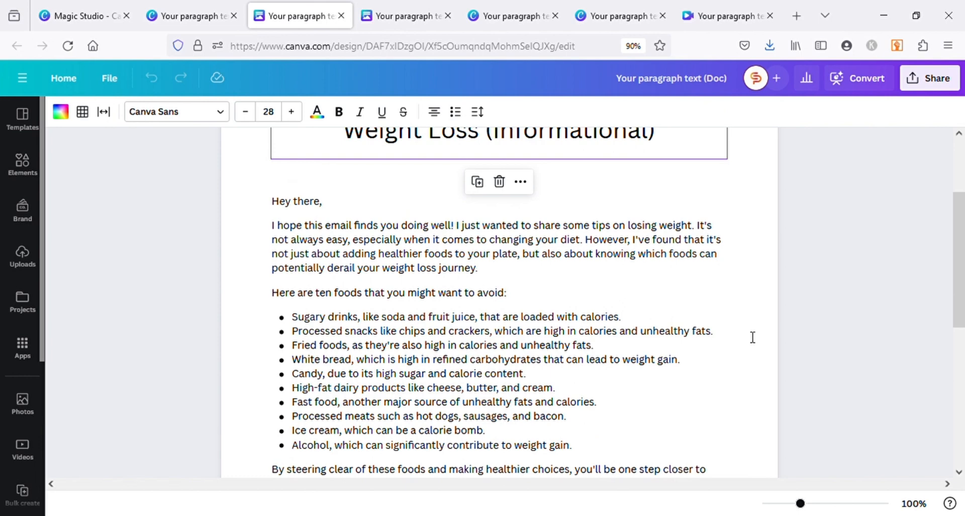
{"action": "scroll", "coordinate": [752, 337], "scroll_direction": "down", "scroll_amount": 4}
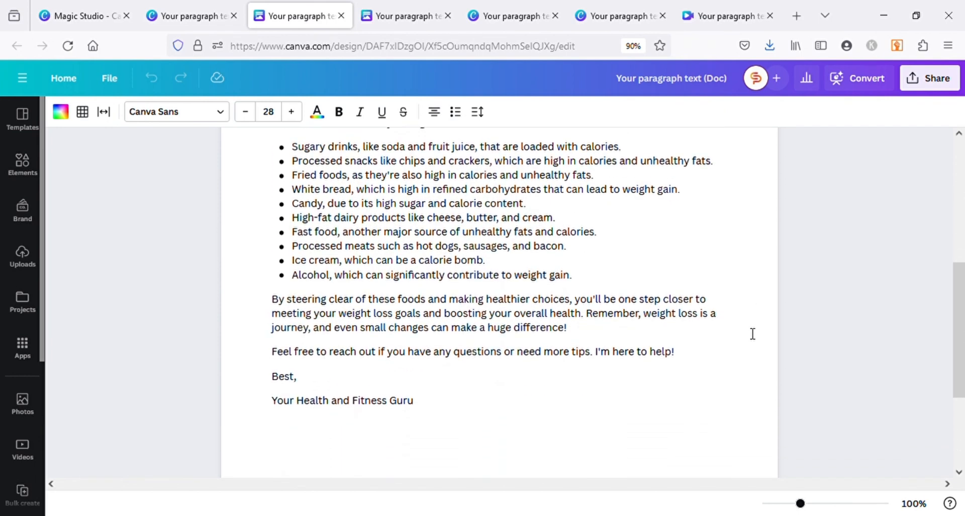
{"action": "scroll", "coordinate": [753, 333], "scroll_direction": "up", "scroll_amount": 2}
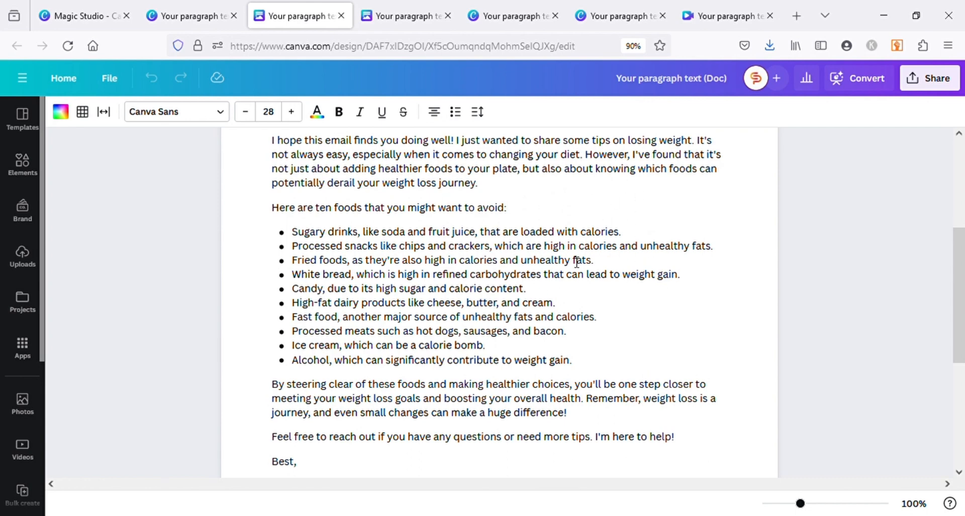
Step: Return to the Magic Studio page, close the open design-type search and review the Magic Design, Magic Write and Transform your content sections
{"action": "left_click", "coordinate": [185, 7]}
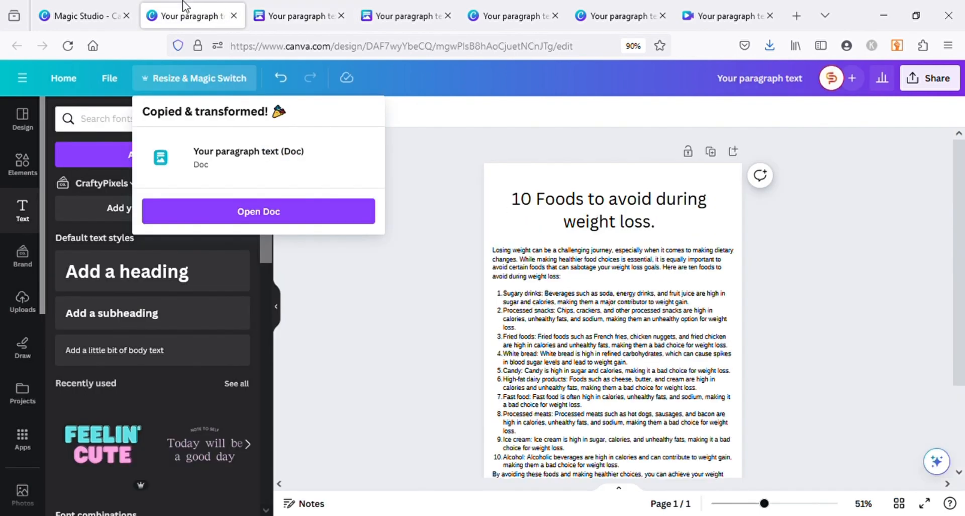
{"action": "left_click", "coordinate": [94, 7]}
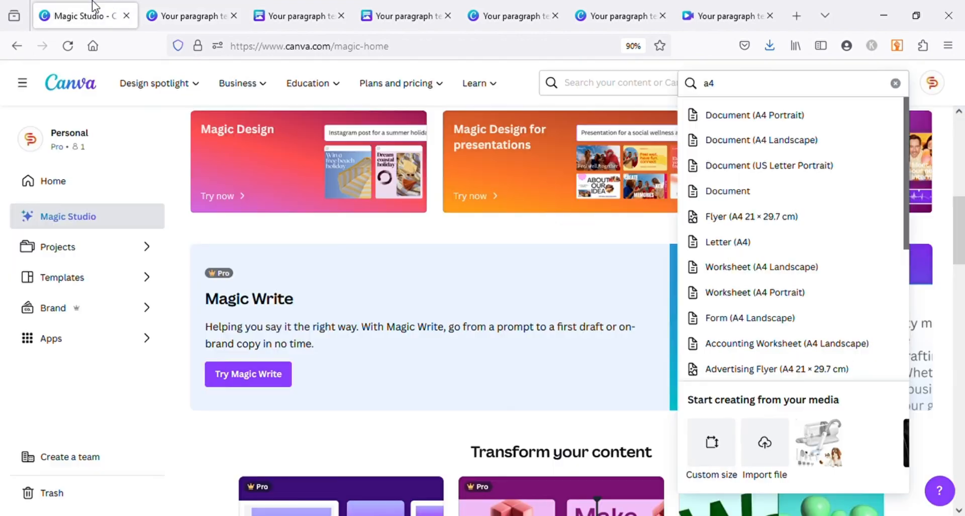
{"action": "left_click", "coordinate": [185, 237]}
{"action": "scroll", "coordinate": [185, 238], "scroll_direction": "up", "scroll_amount": 8}
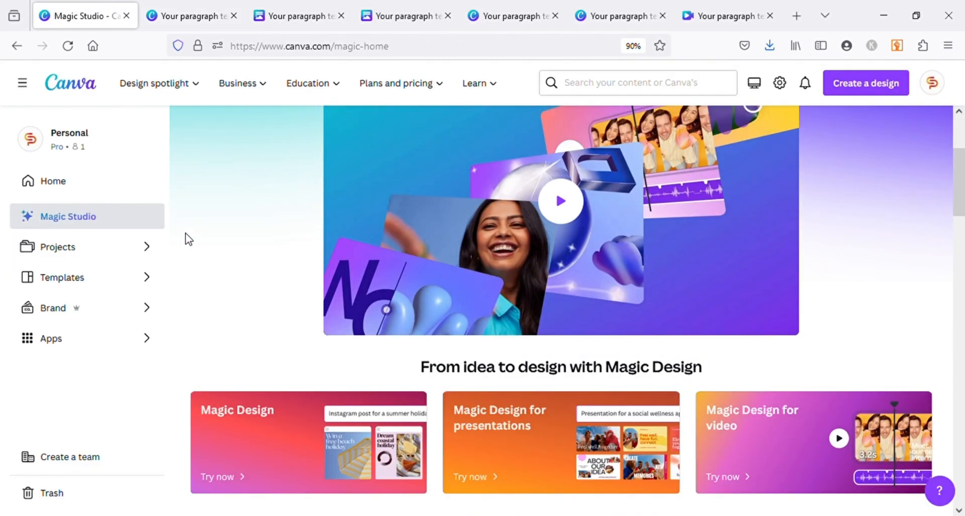
{"action": "scroll", "coordinate": [186, 233], "scroll_direction": "up", "scroll_amount": 1}
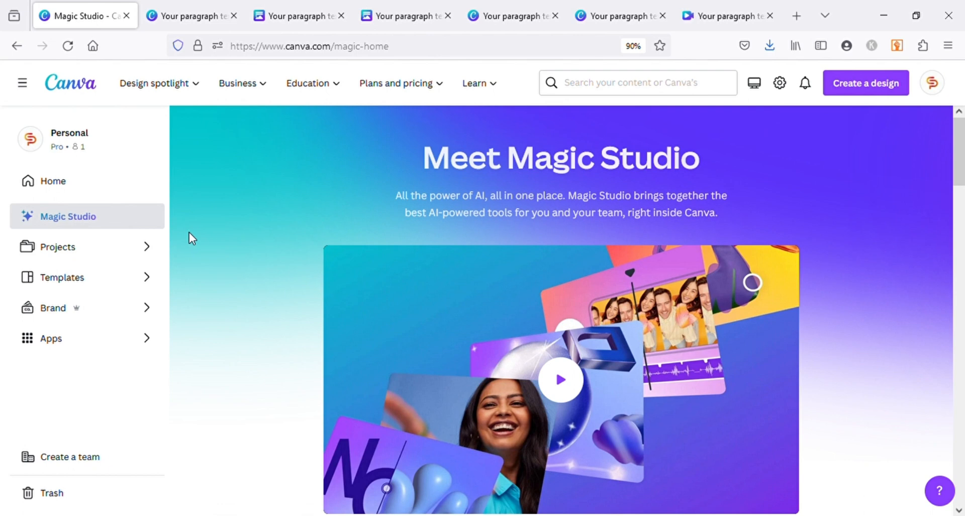
{"action": "scroll", "coordinate": [189, 232], "scroll_direction": "down", "scroll_amount": 4}
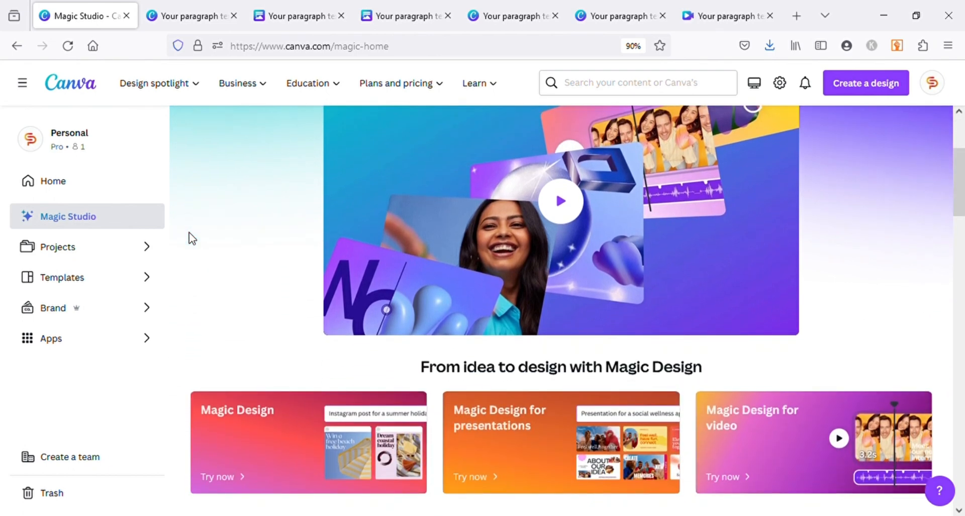
{"action": "scroll", "coordinate": [189, 232], "scroll_direction": "down", "scroll_amount": 6}
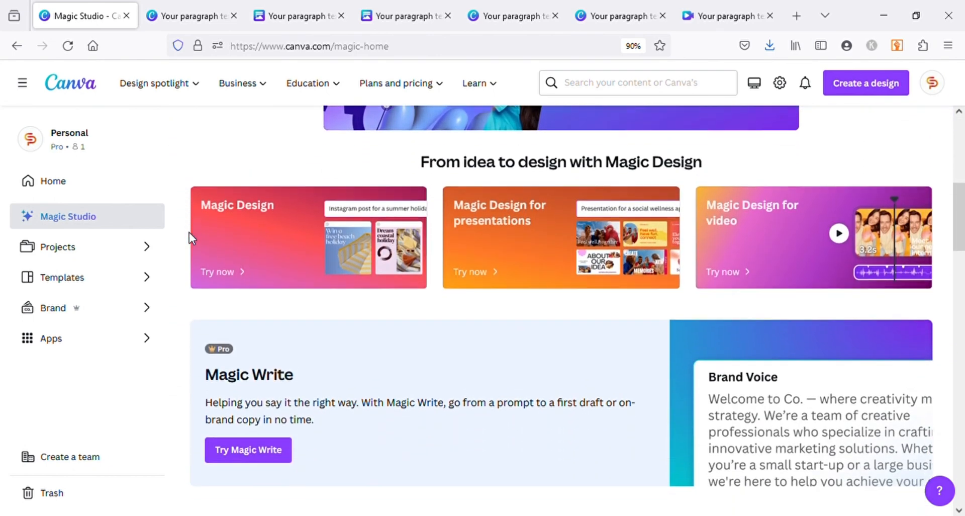
{"action": "scroll", "coordinate": [190, 237], "scroll_direction": "down", "scroll_amount": 3}
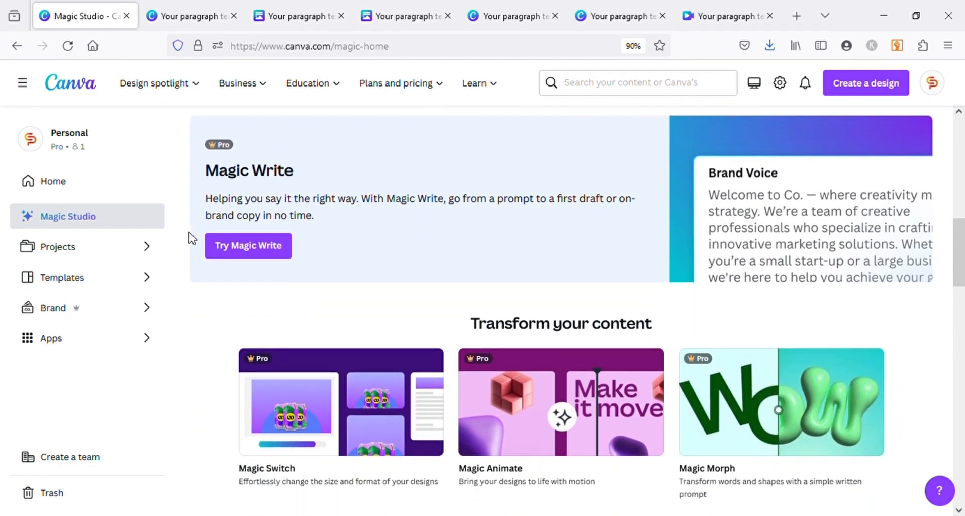